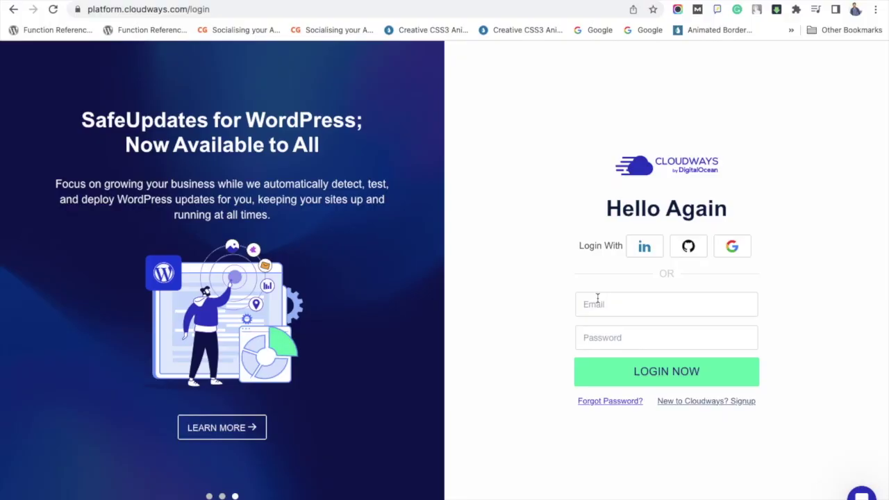
- Log into Cloudways with the account e-mail and password
click(597, 297)
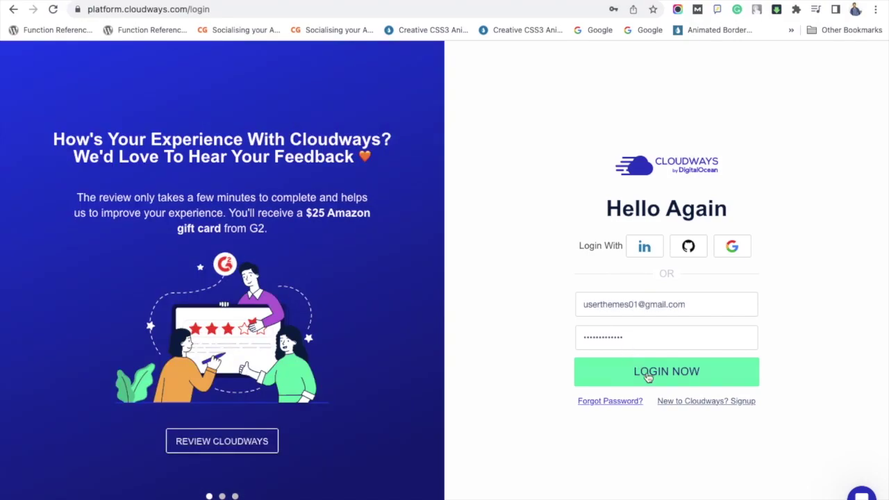
click(648, 376)
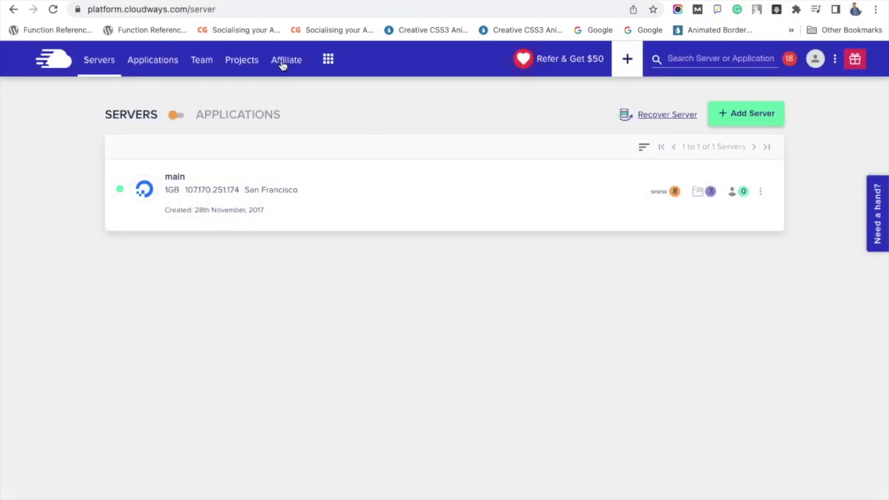
- Open the sakthi application from the Applications list
click(146, 58)
scroll(214, 224, down, 5)
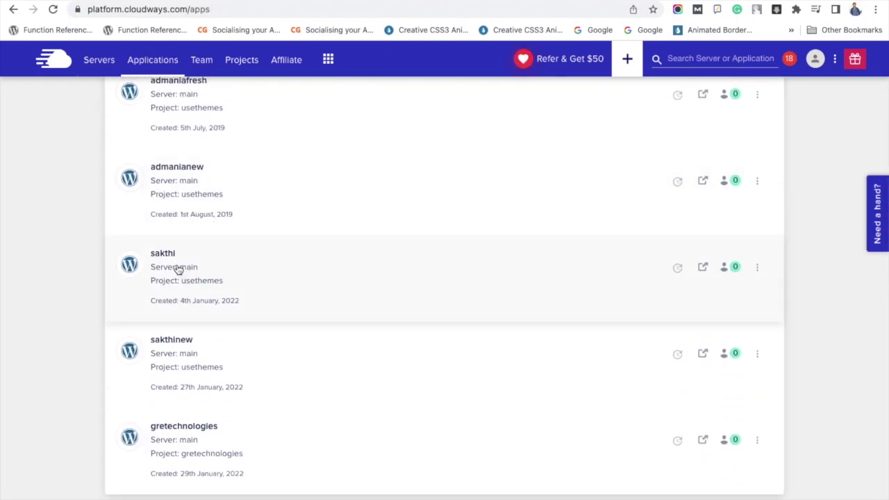
click(177, 269)
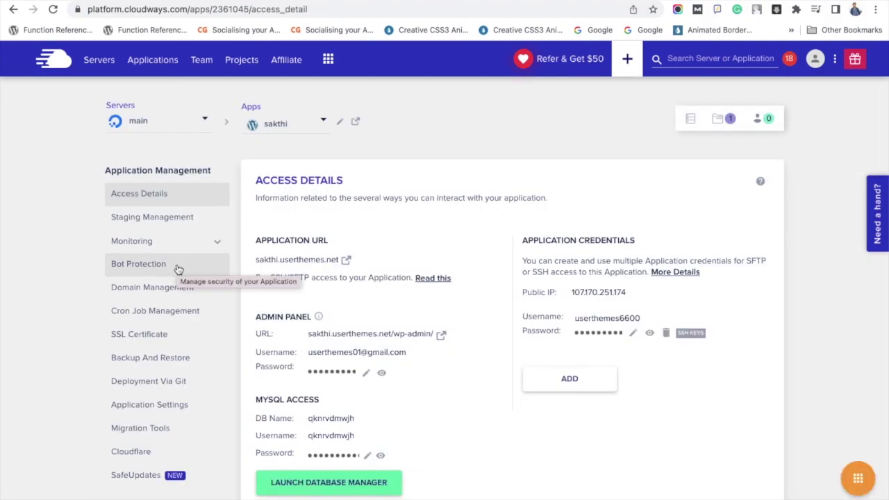
- Preview the live sakthi site, then return to Cloudways and open sakthi's staging settings
click(346, 261)
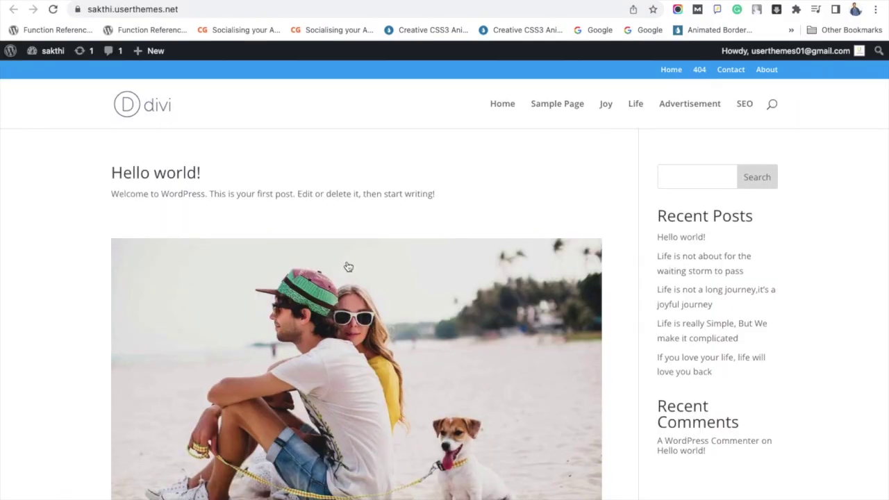
scroll(349, 266, down, 20)
scroll(348, 266, up, 20)
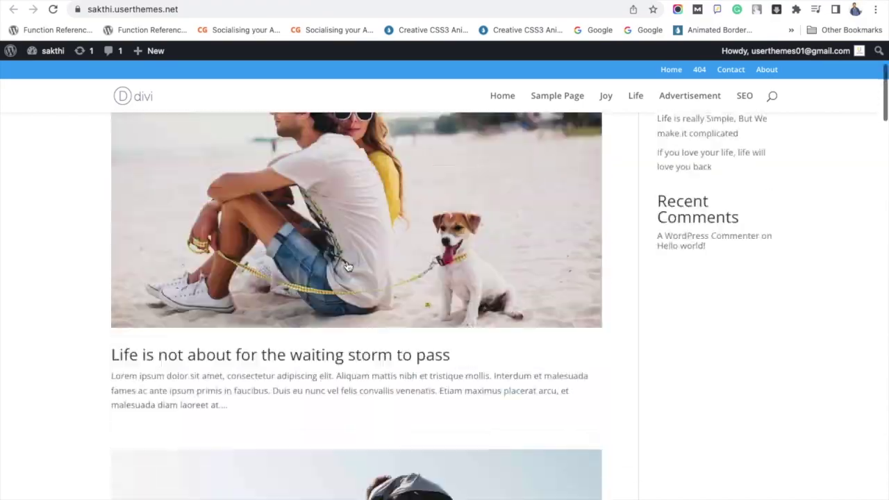
scroll(347, 266, up, 8)
click(104, 3)
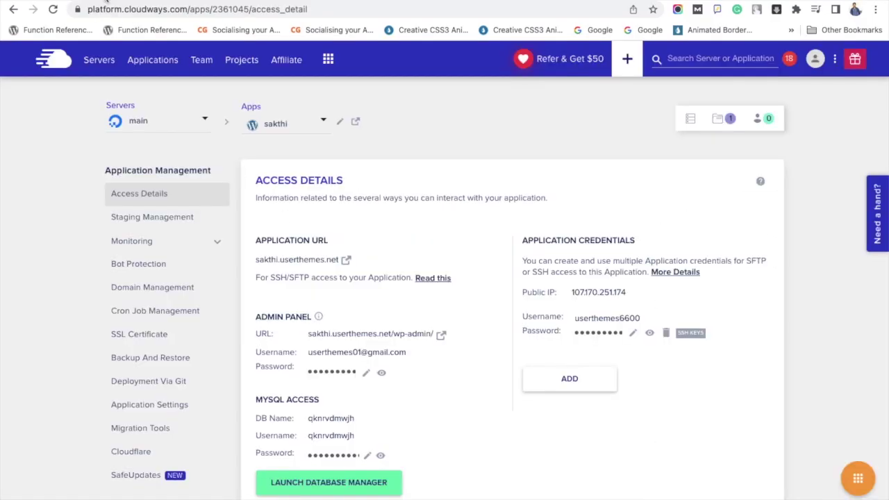
click(159, 222)
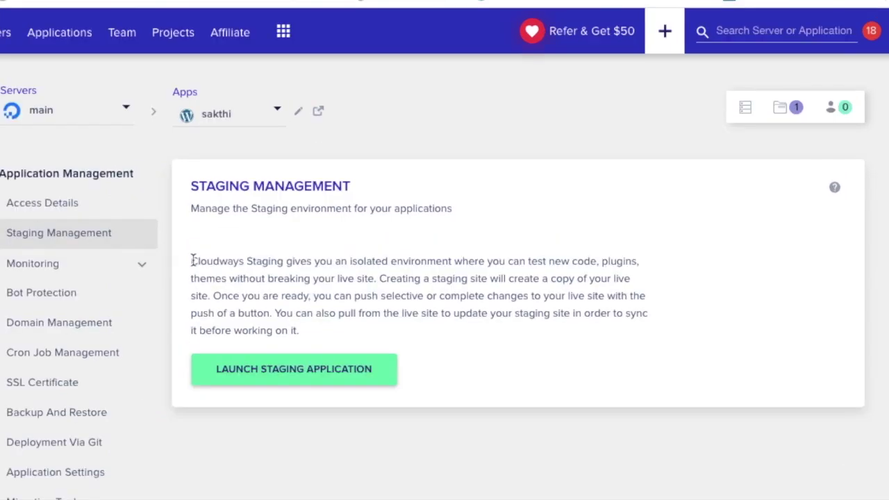
- Review the staging explanation on sakthi's Staging Management page and start launching a staging copy
drag(192, 260, 312, 331)
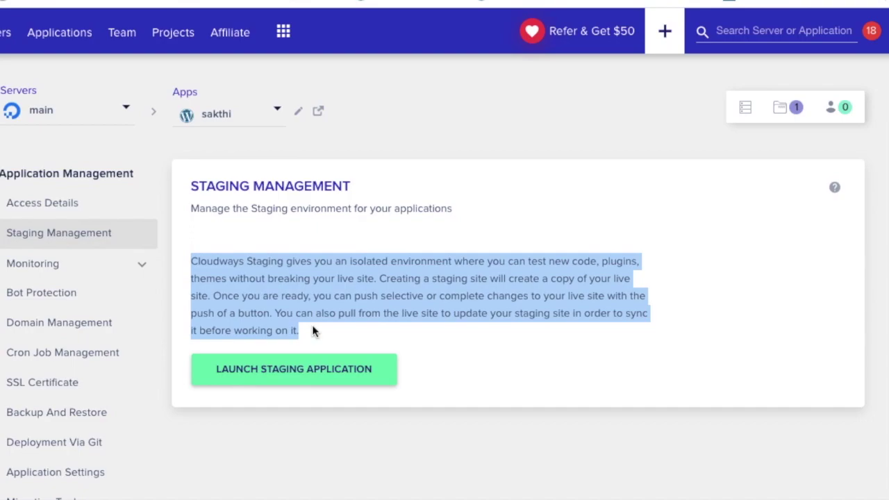
click(301, 378)
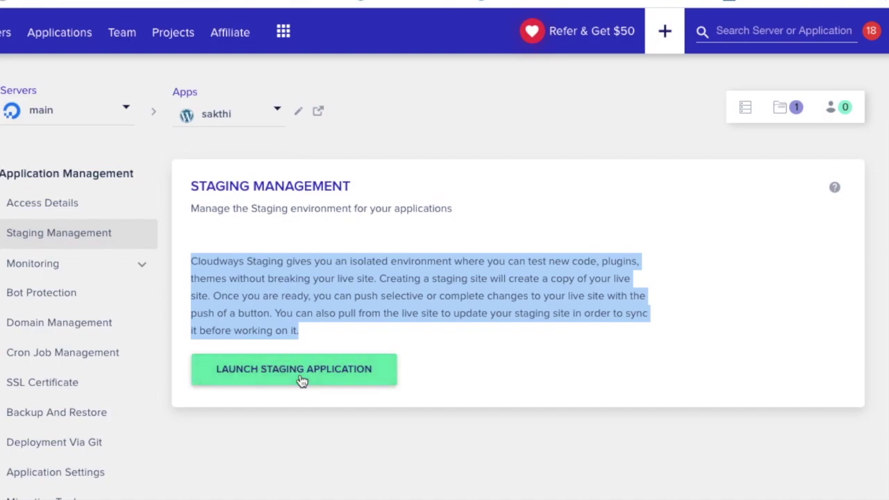
- Launch the staging application on the same 'main' server and confirm Staging-sakthi was created
click(301, 312)
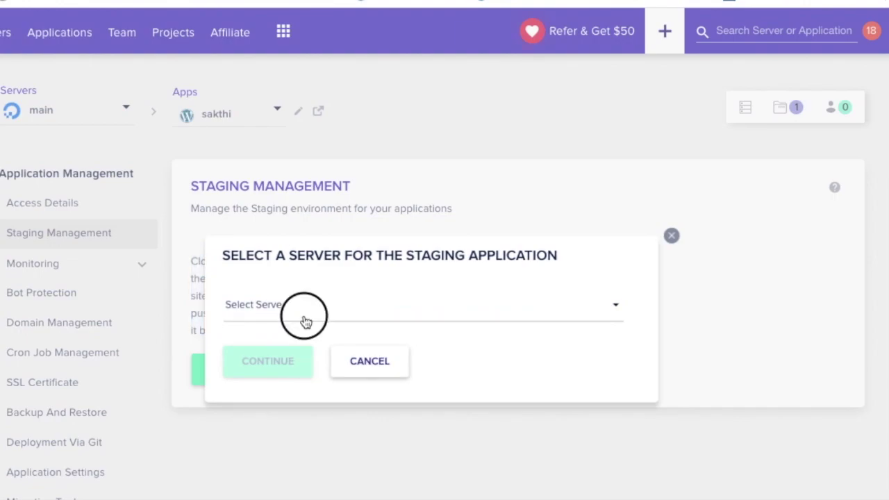
click(310, 347)
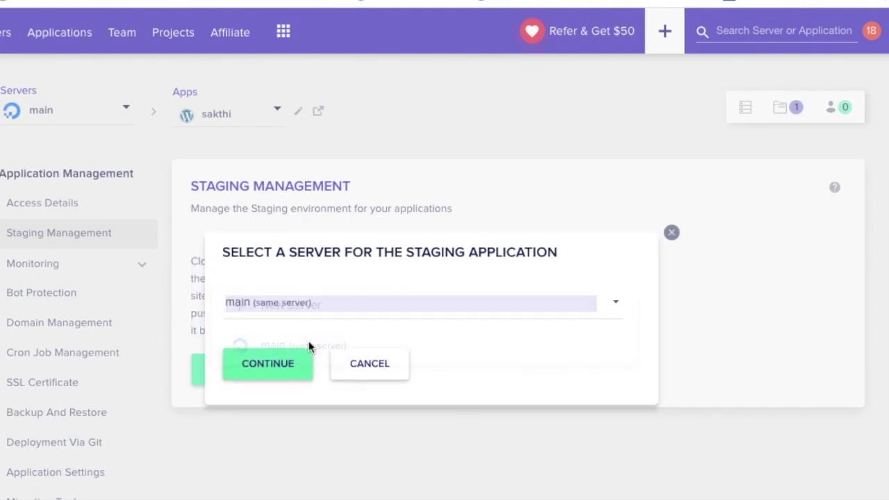
click(276, 371)
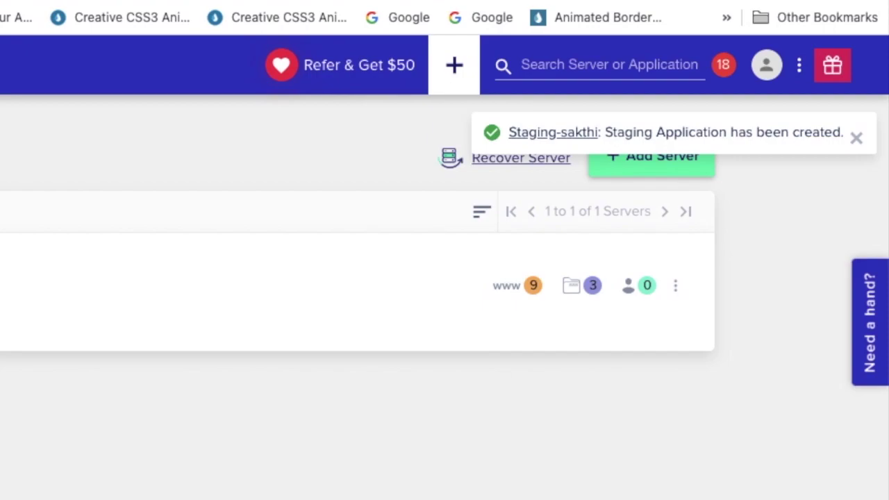
triple_click(665, 134)
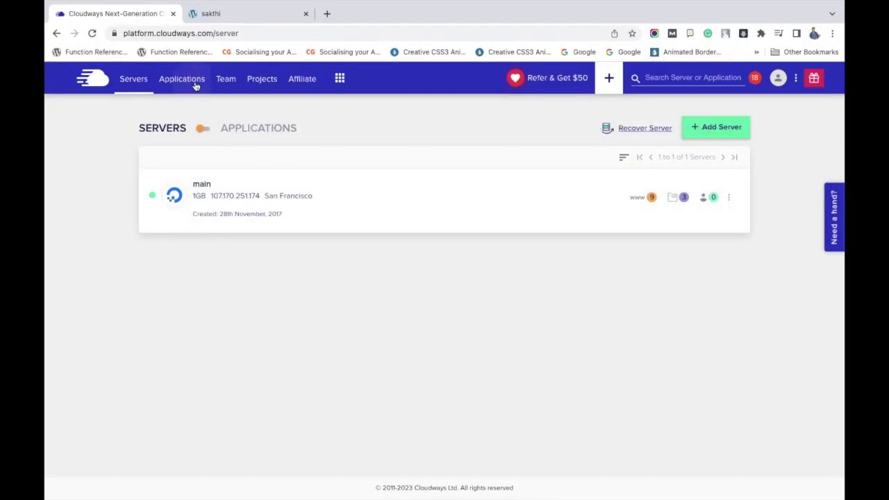
- Find Staging-sakthi, tagged staging, in the Applications list and open its Access Details
click(196, 84)
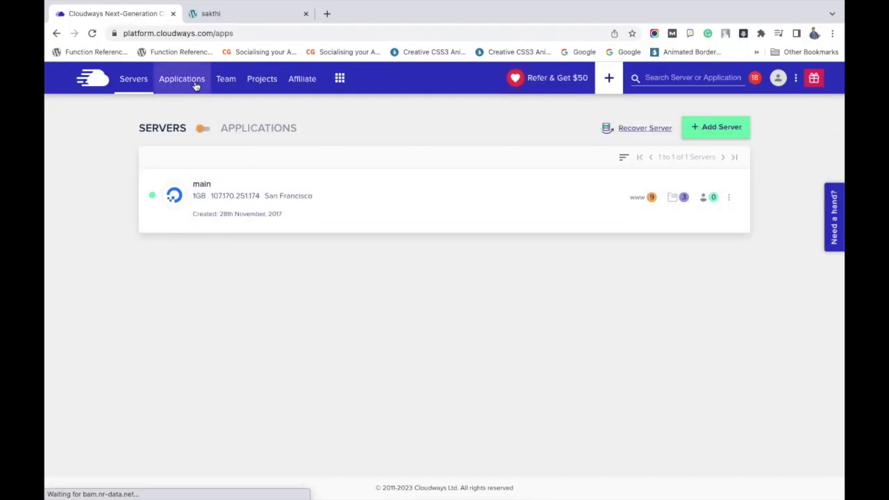
scroll(287, 237, down, 5)
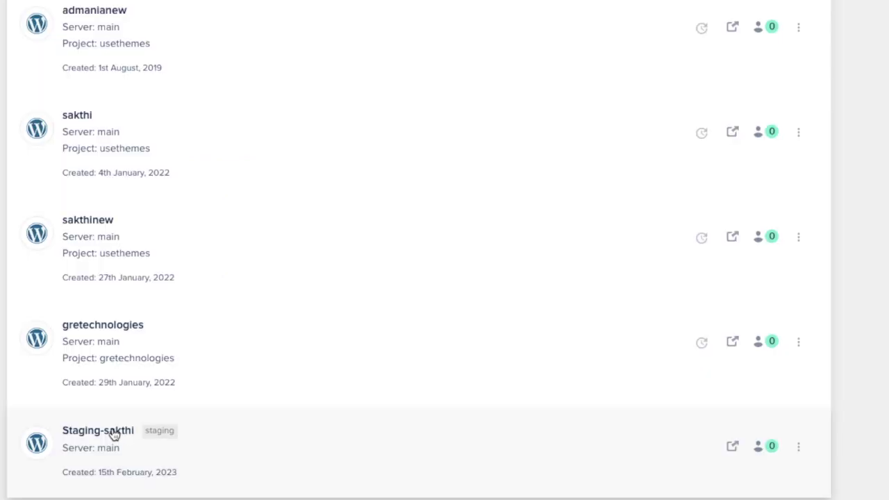
drag(182, 435, 143, 431)
click(247, 453)
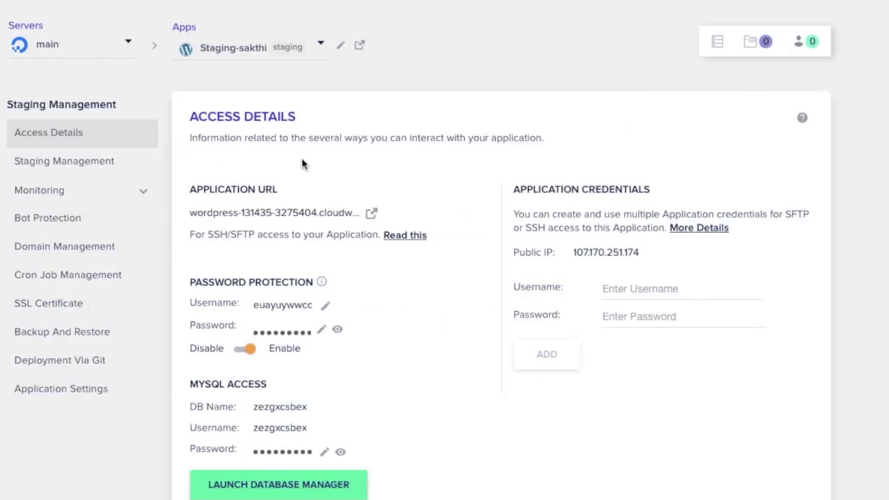
- Disable password protection on Staging-sakthi and open the staging site in a new tab
scroll(302, 158, down, 1)
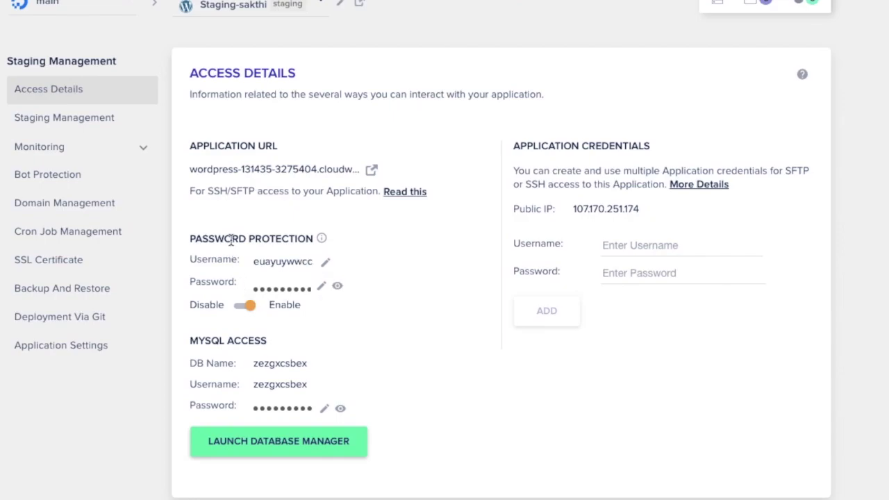
triple_click(232, 239)
click(243, 305)
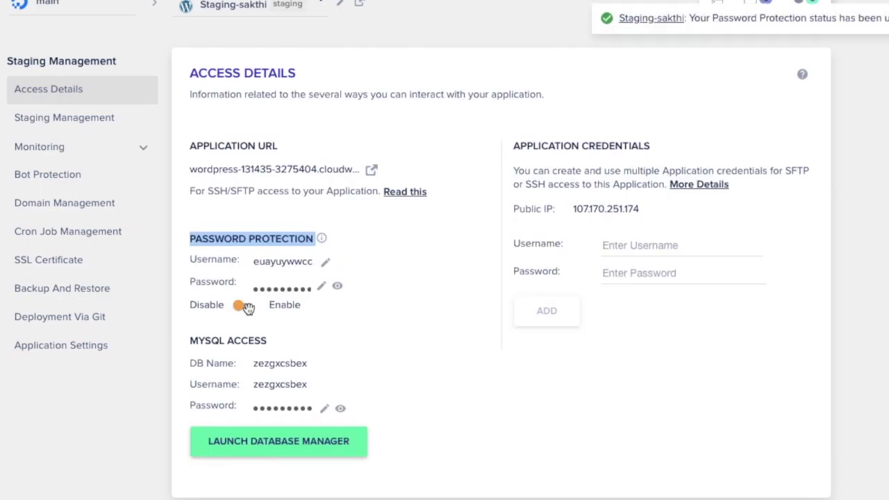
click(371, 172)
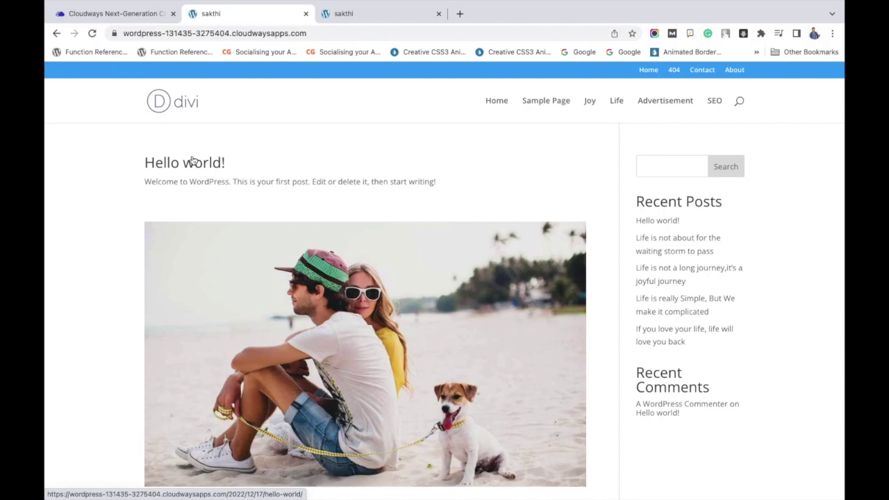
- Browse the staging blog, reload the live sakthi site, and compare the two tabs
scroll(410, 209, down, 15)
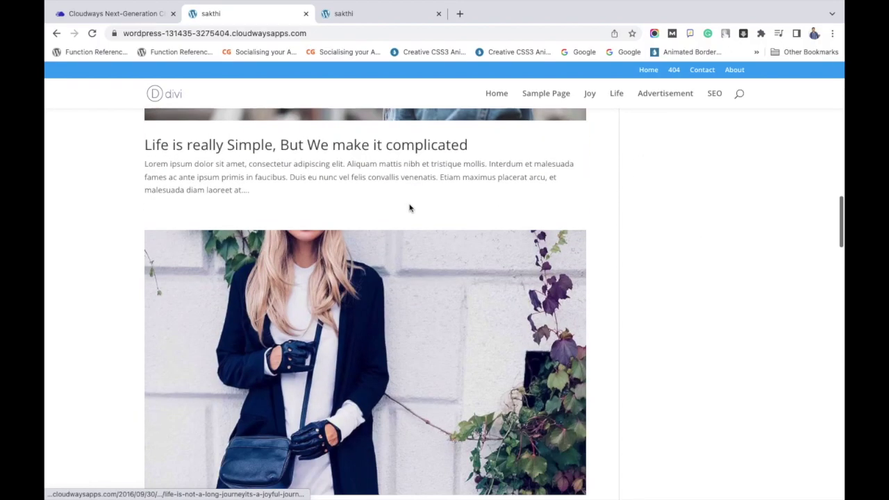
scroll(410, 208, down, 10)
scroll(410, 208, up, 20)
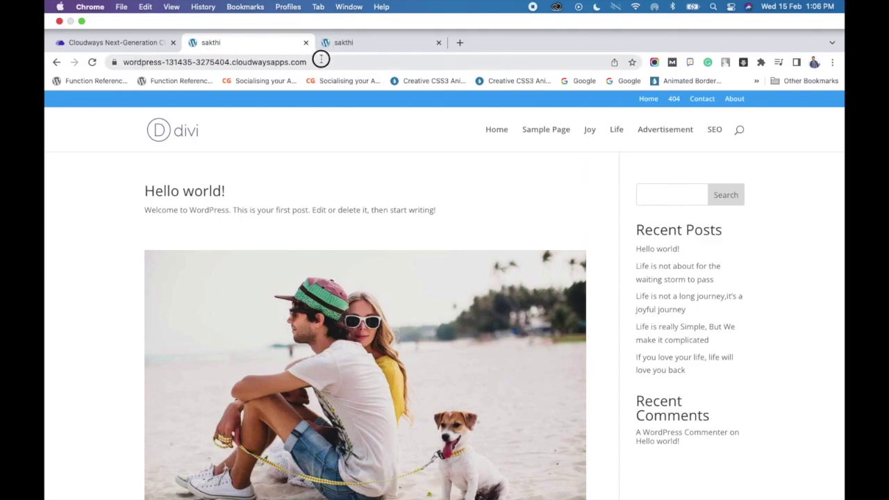
click(321, 59)
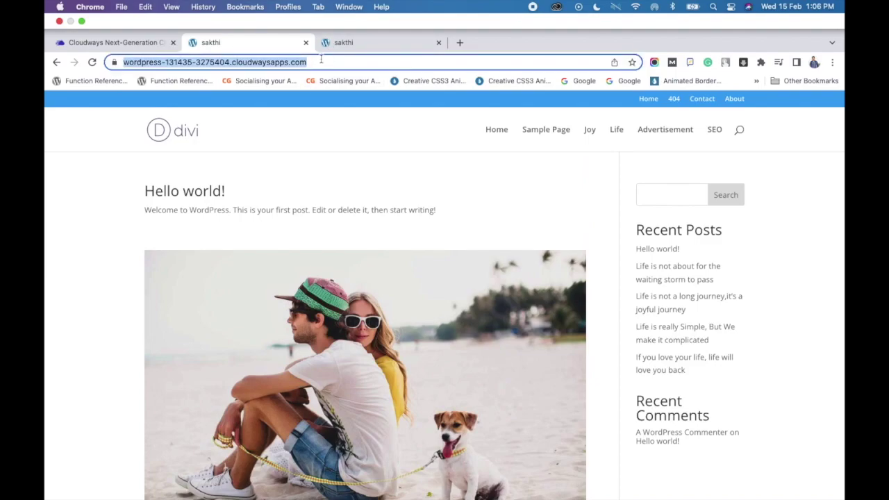
click(353, 43)
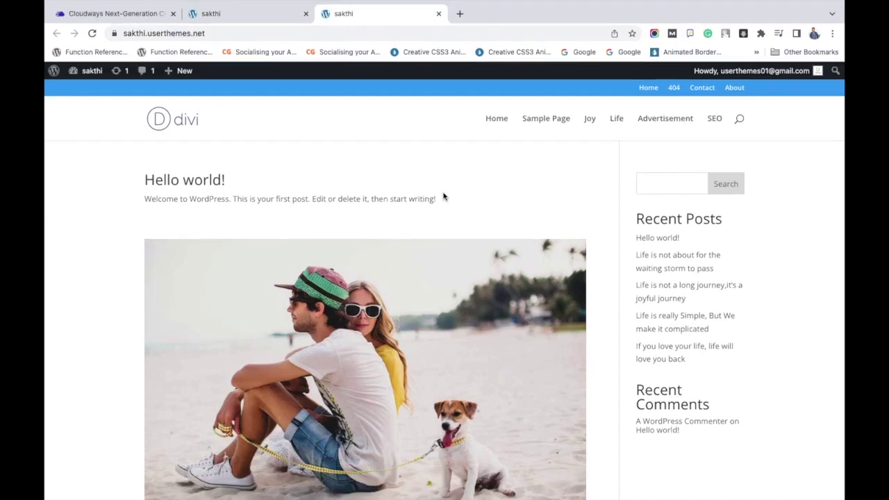
click(92, 34)
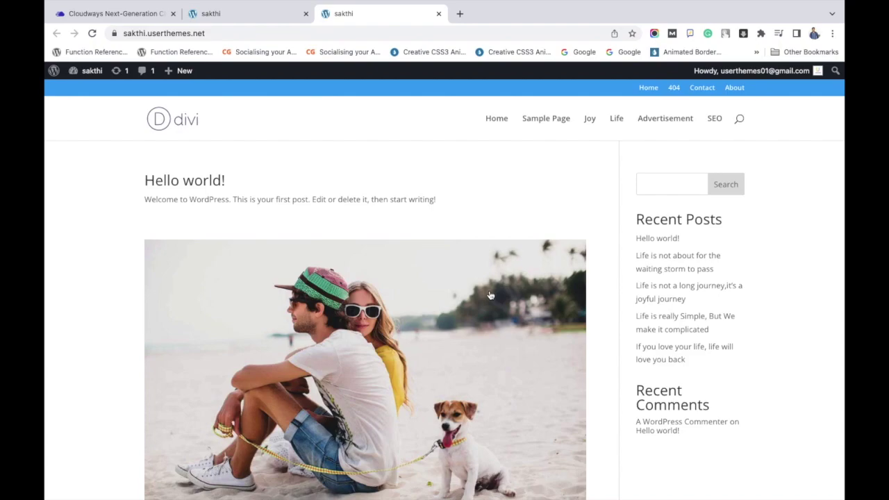
click(221, 14)
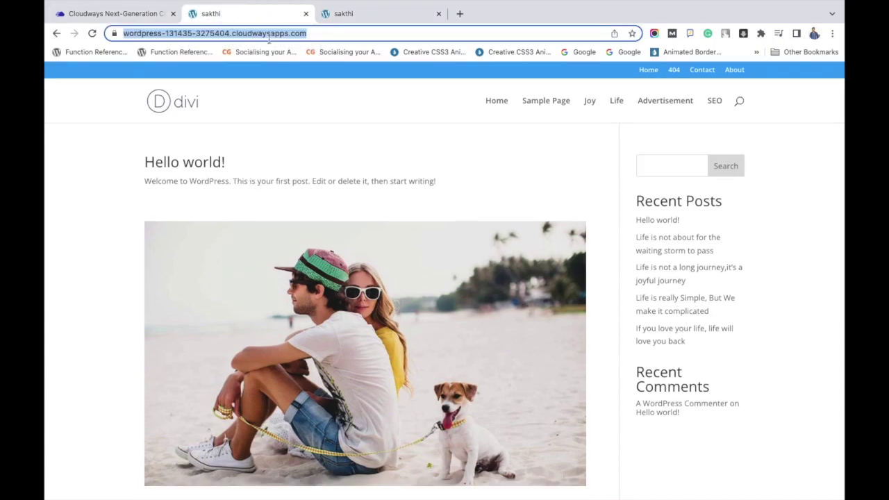
- Load the staging site's /wp-admin login page
click(343, 33)
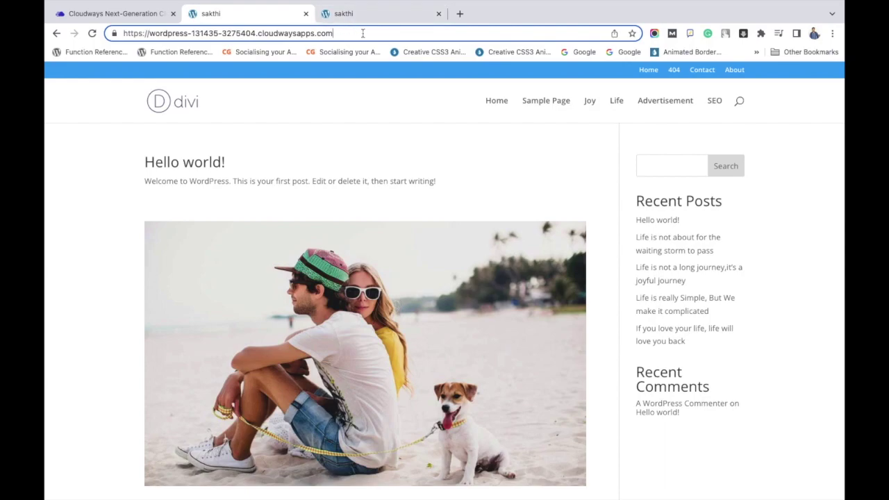
text(/wp-admin)
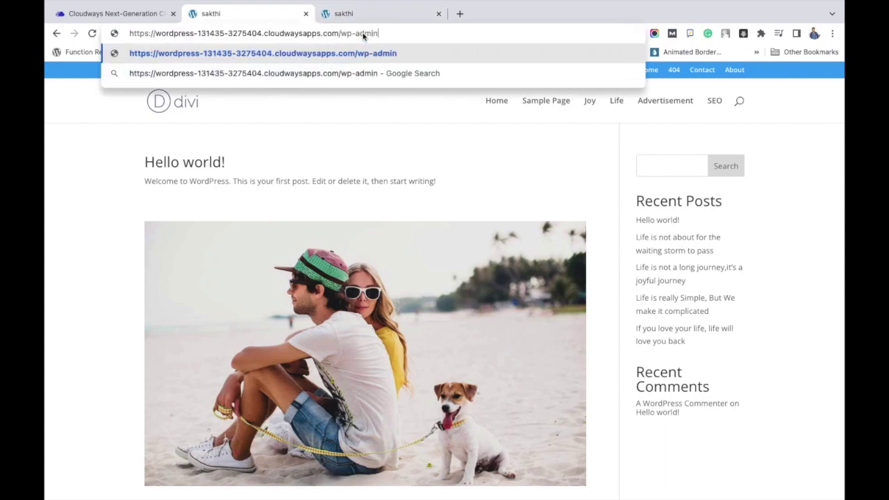
key(Return)
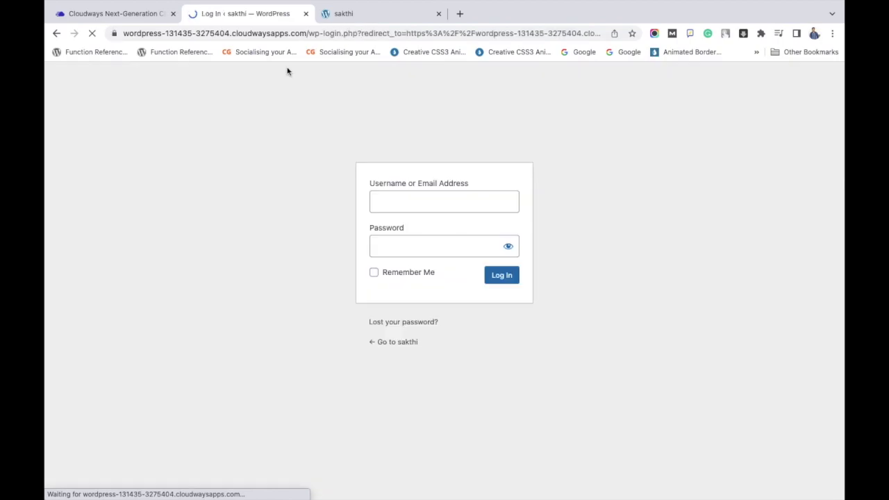
- Log into the staging WordPress admin with the saved credentials, ticking Remember Me
click(359, 14)
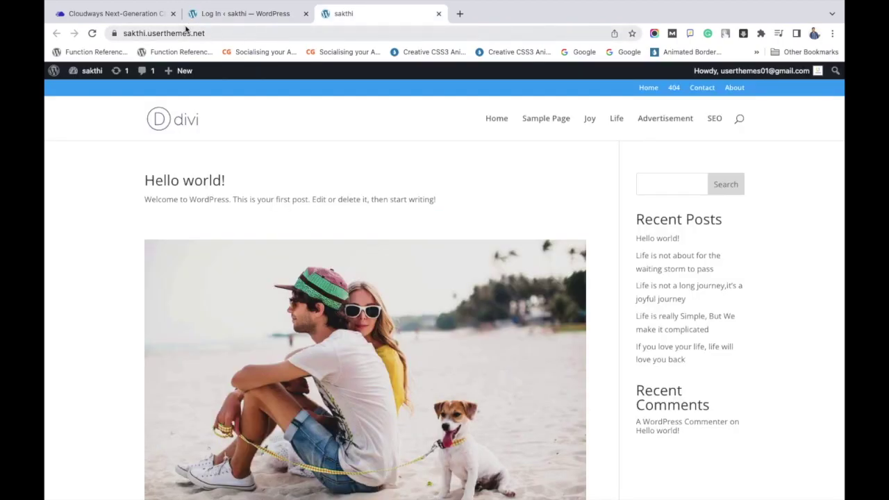
click(236, 14)
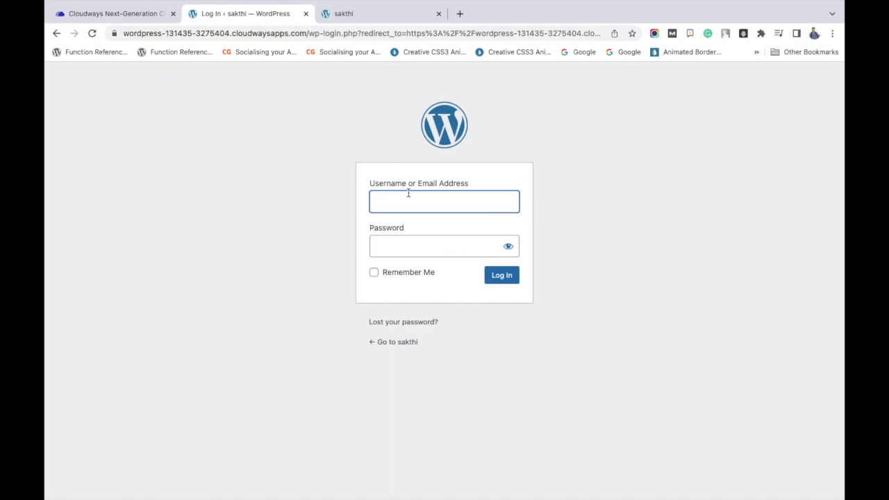
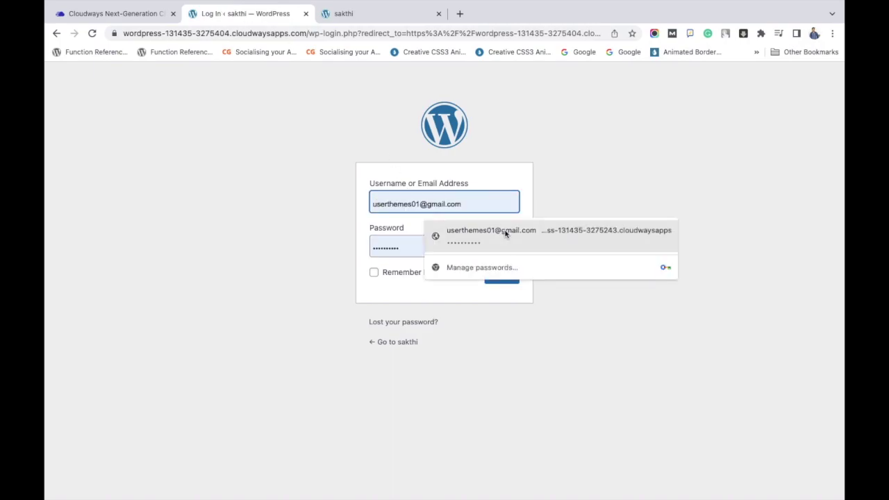
click(506, 232)
click(375, 275)
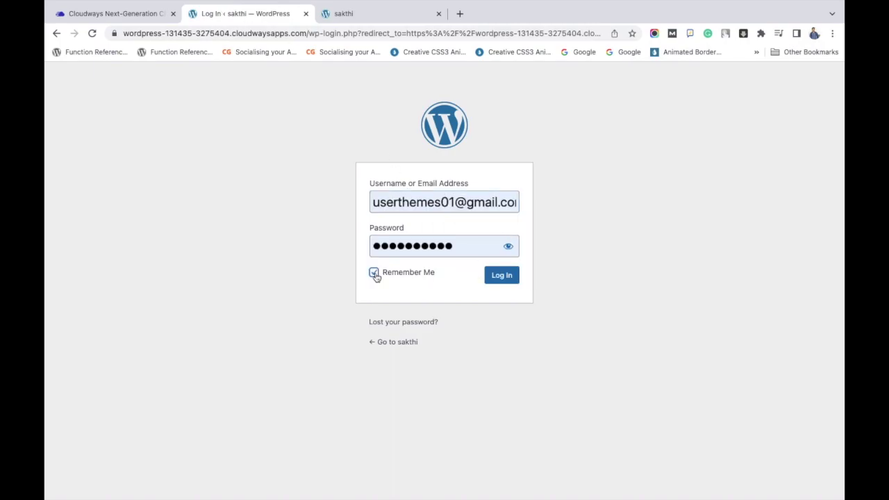
click(498, 280)
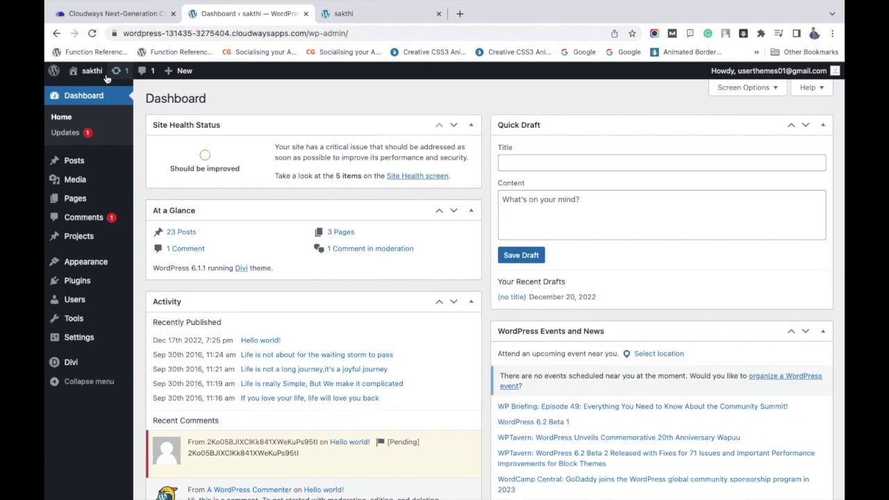
- Open the staging front page in a new tab and compare its address with the live site's
mouse_move(97, 72)
right_click(105, 96)
click(117, 101)
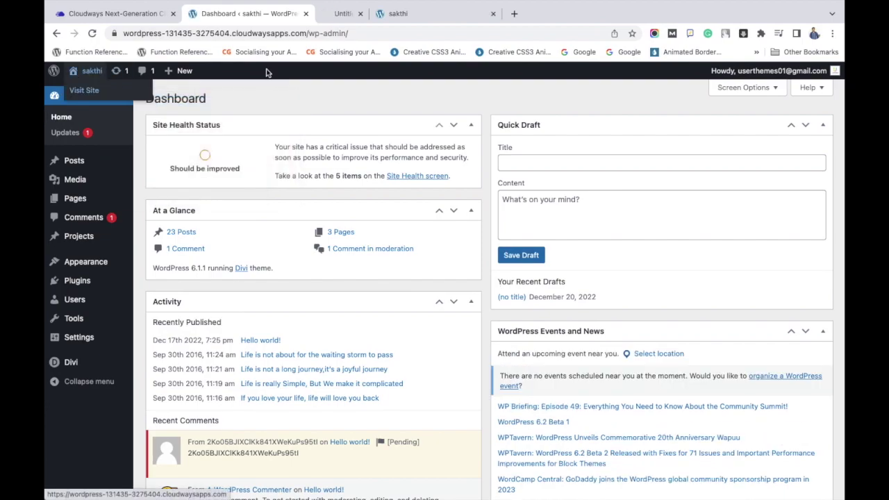
click(354, 20)
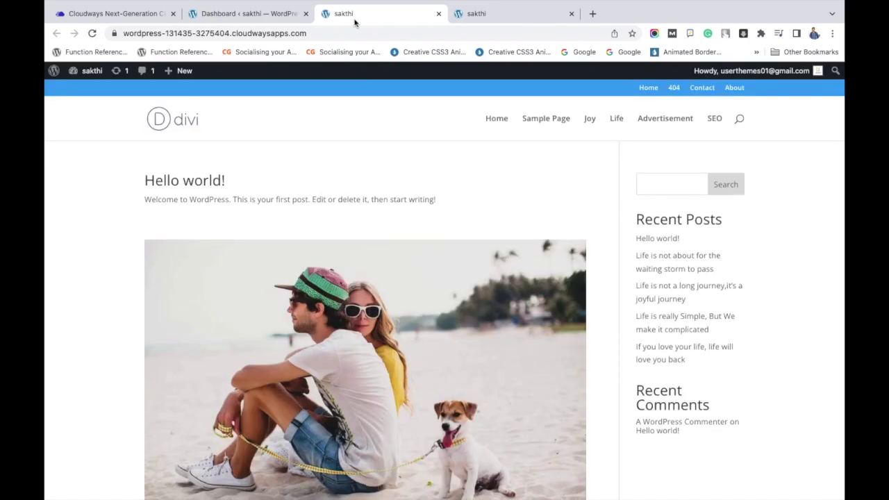
click(489, 17)
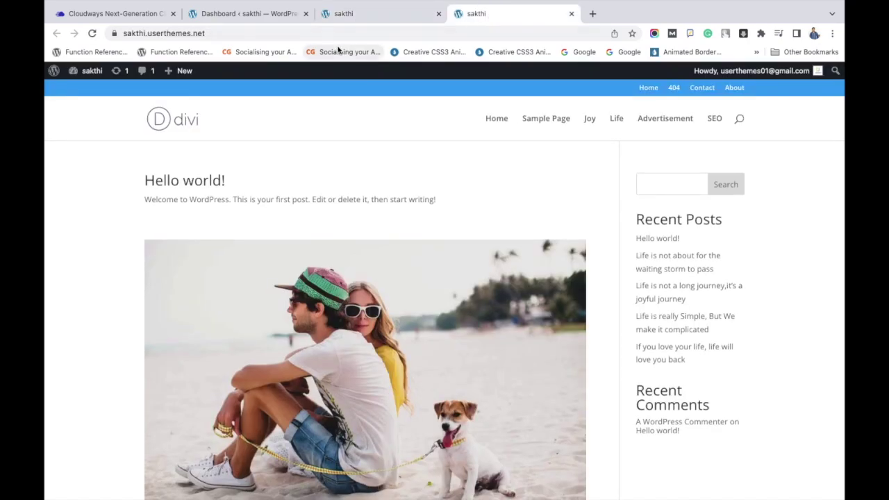
click(373, 31)
click(379, 21)
click(374, 29)
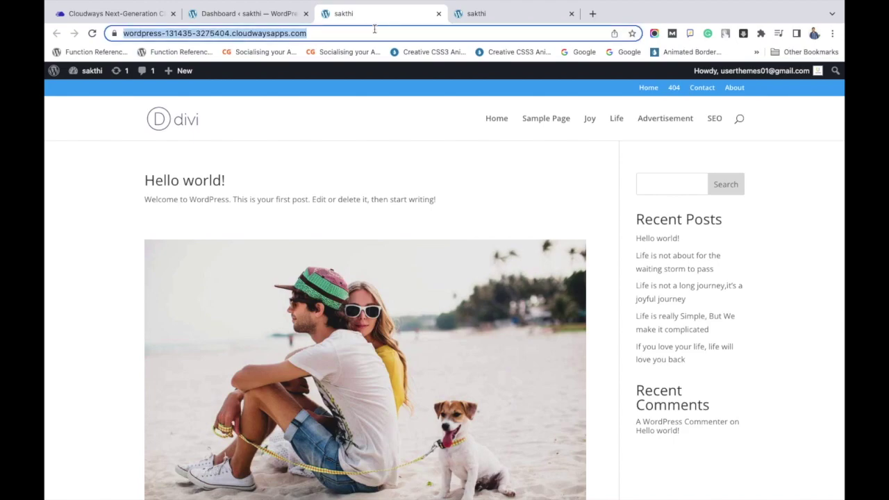
- Open the Theme Customizer for the staging site from the admin-bar menu
click(274, 14)
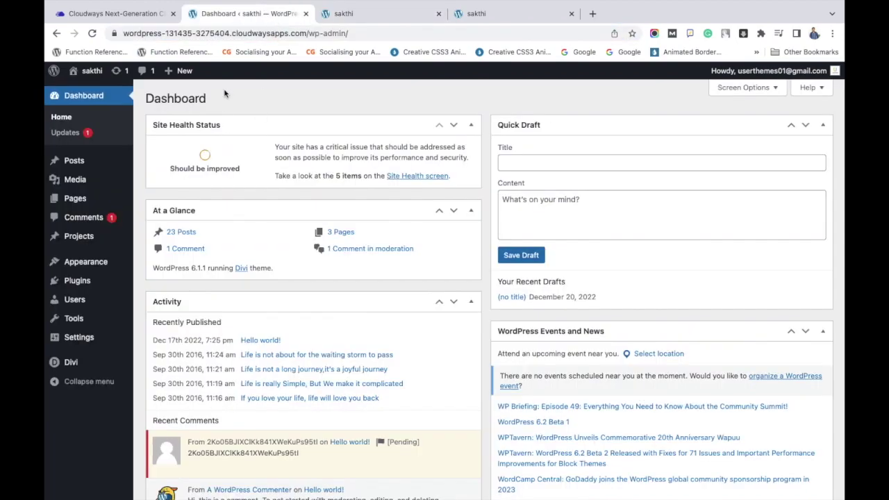
click(361, 14)
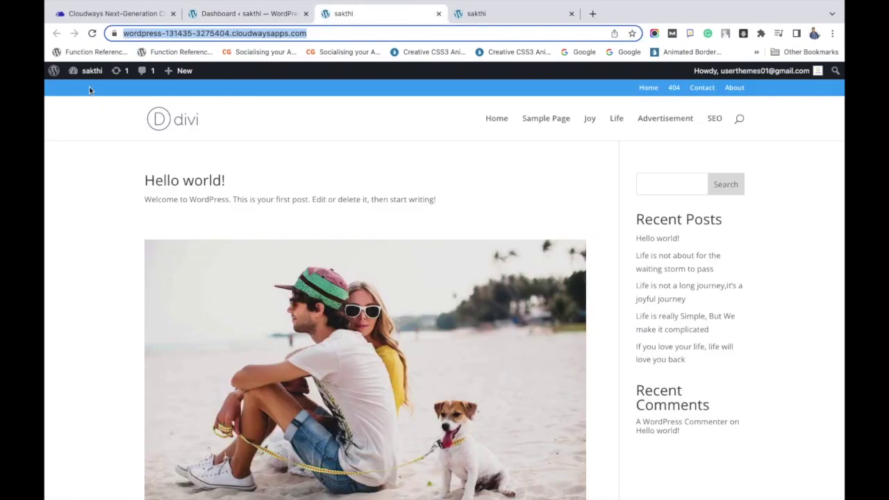
mouse_move(86, 71)
click(99, 148)
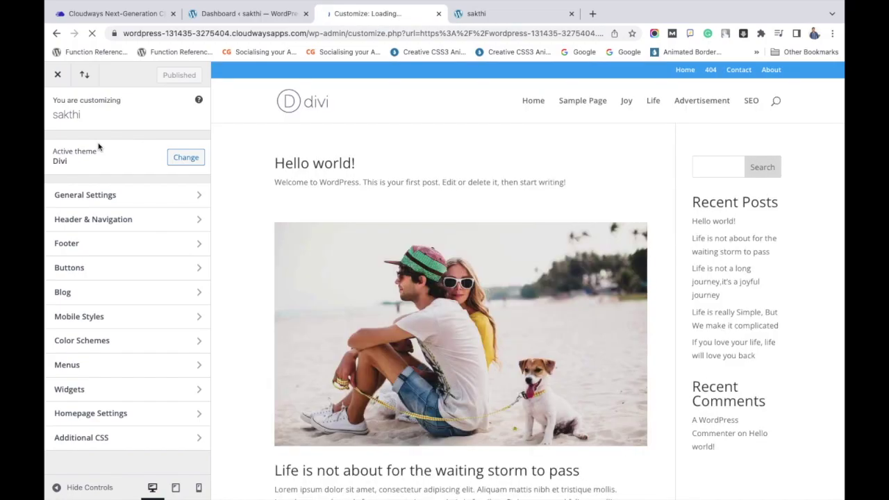
- Enable vertical navigation in Header & Navigation > Header Format, publish, and exit the Customizer
click(152, 219)
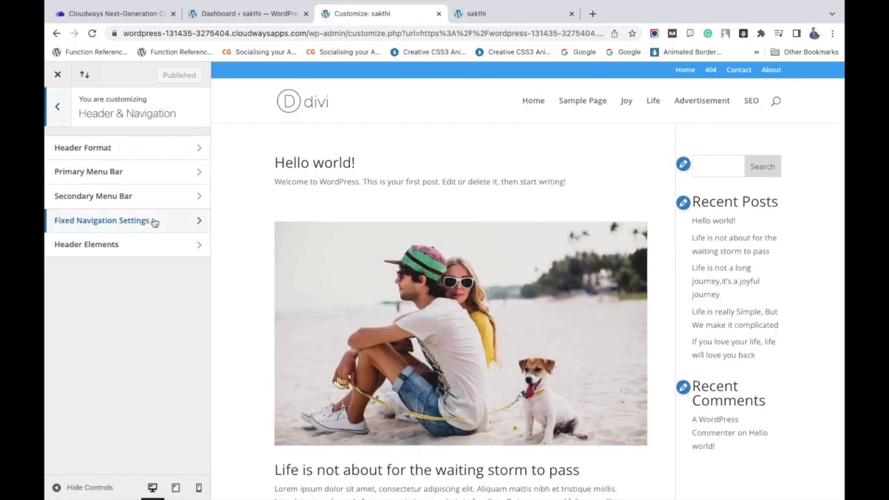
click(161, 156)
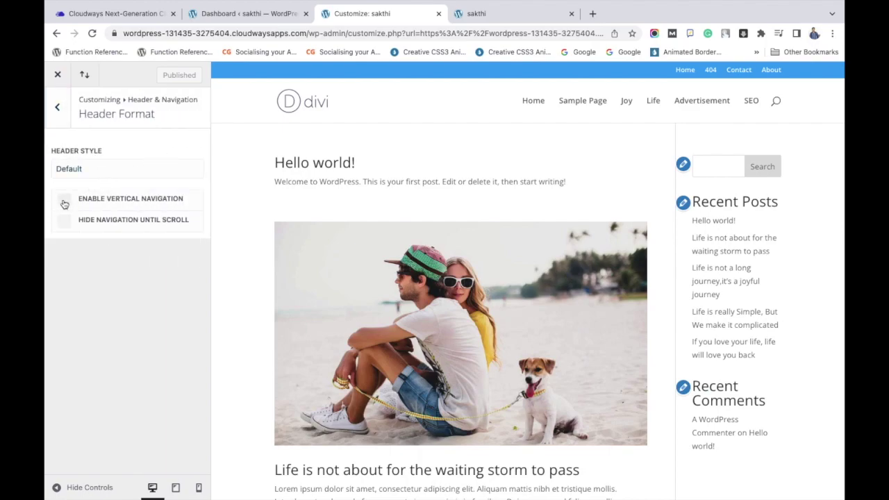
click(64, 203)
click(166, 76)
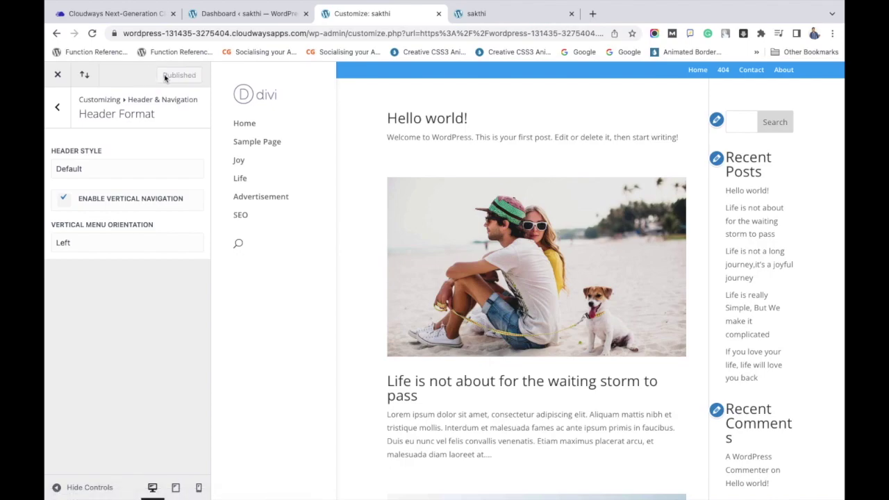
click(58, 77)
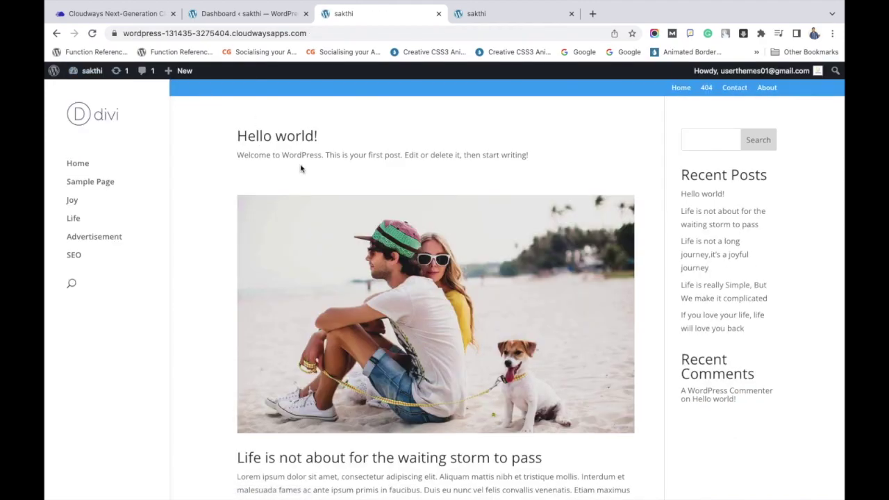
- Compare the staging front page's vertical left-side menu with the live site's horizontal menu, then return to the staging Dashboard
scroll(264, 343, down, 15)
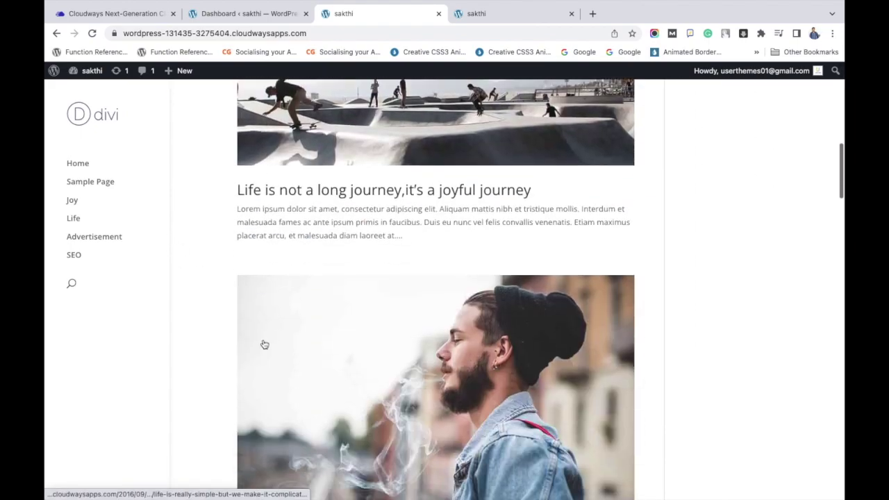
scroll(264, 343, up, 15)
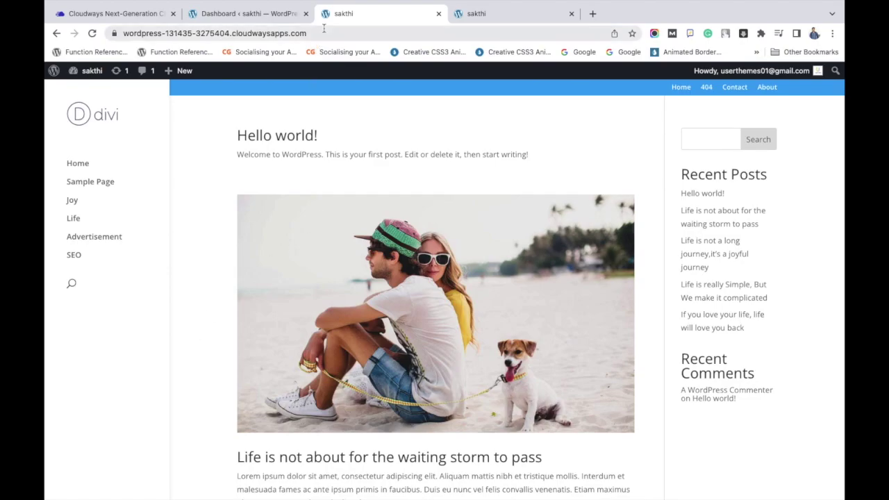
scroll(398, 186, up, 3)
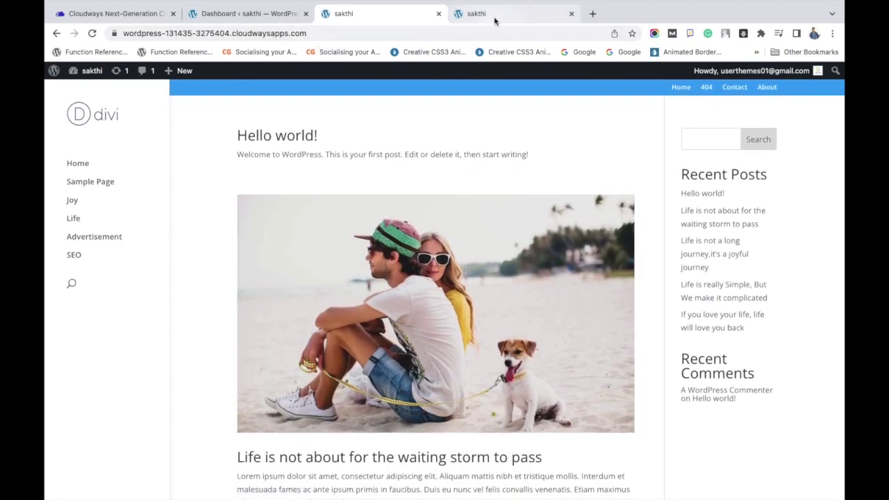
click(486, 13)
scroll(662, 185, down, 15)
scroll(662, 185, up, 15)
scroll(625, 138, down, 1)
click(417, 14)
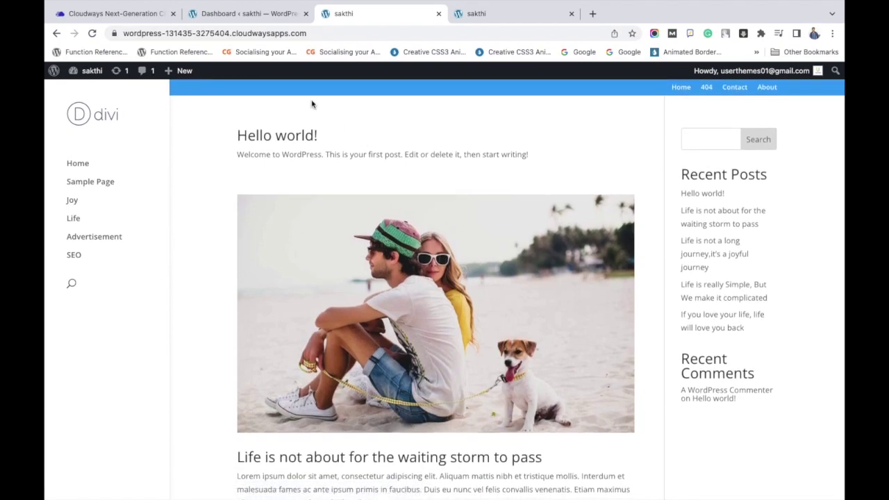
click(255, 20)
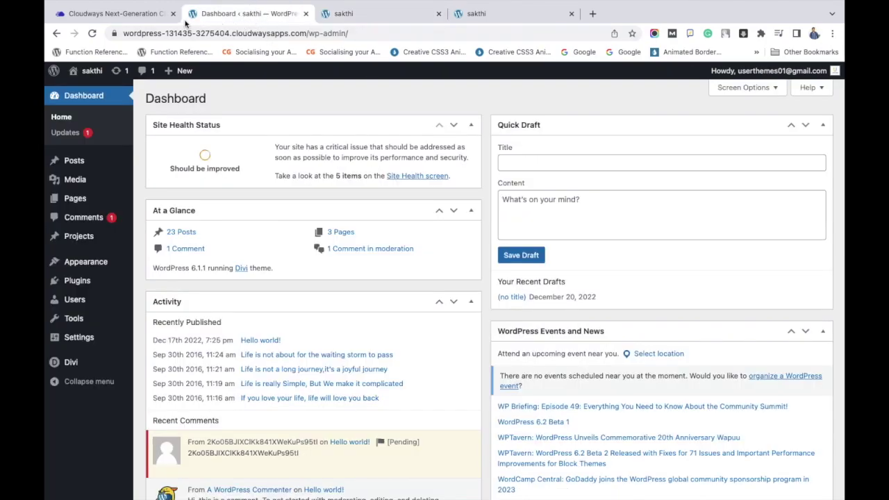
- Back in Cloudways, switch to the live sakthi app and open its Staging Management page
click(153, 19)
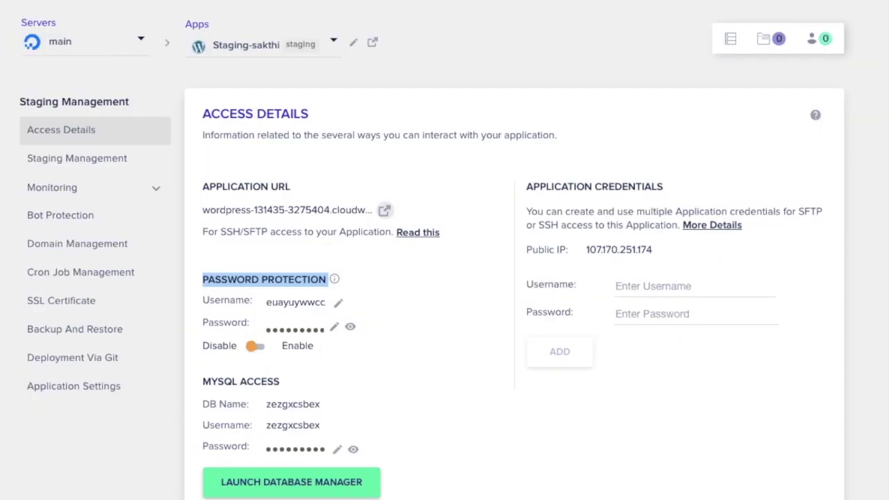
click(252, 56)
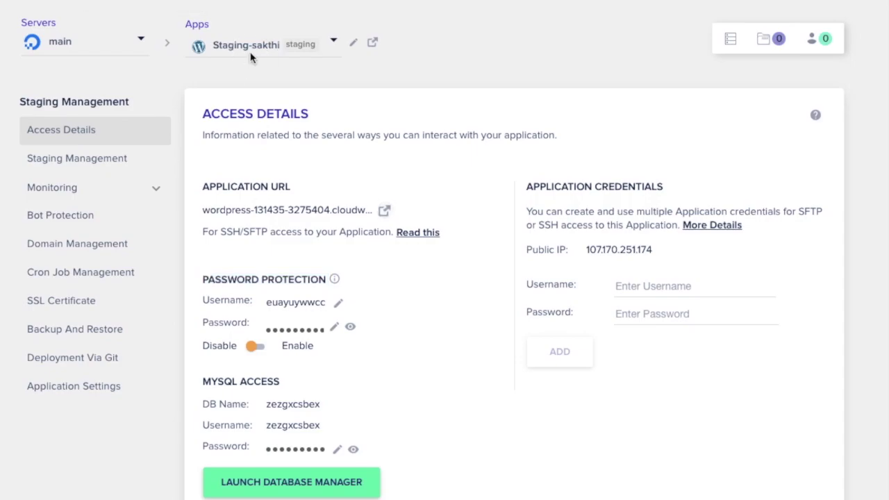
click(253, 189)
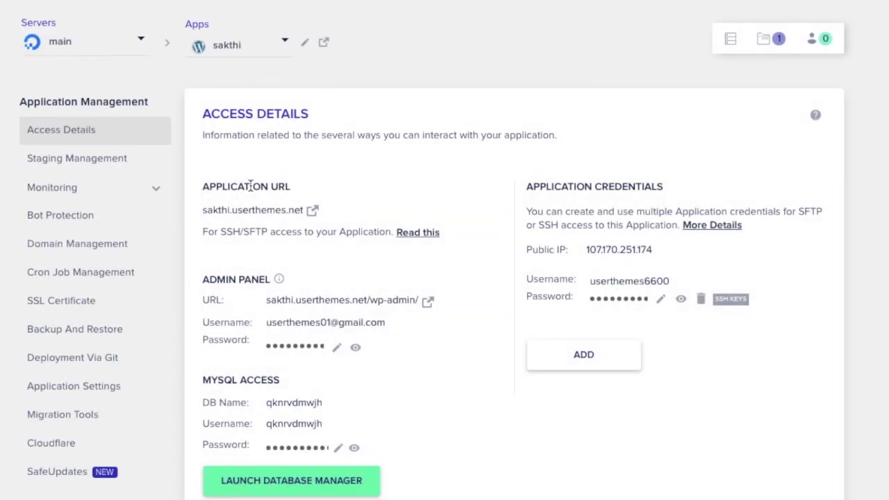
click(125, 156)
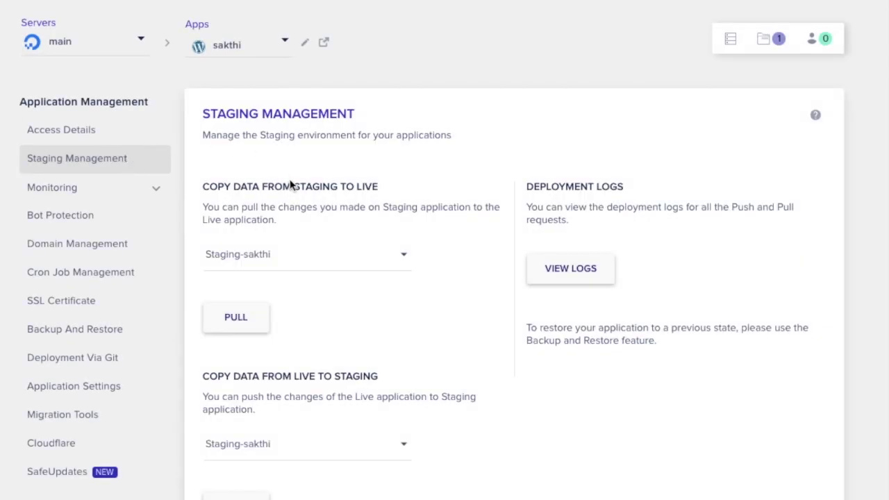
- Pull Staging-sakthi's web files and database to live sakthi with a live backup, confirming deployment
triple_click(286, 186)
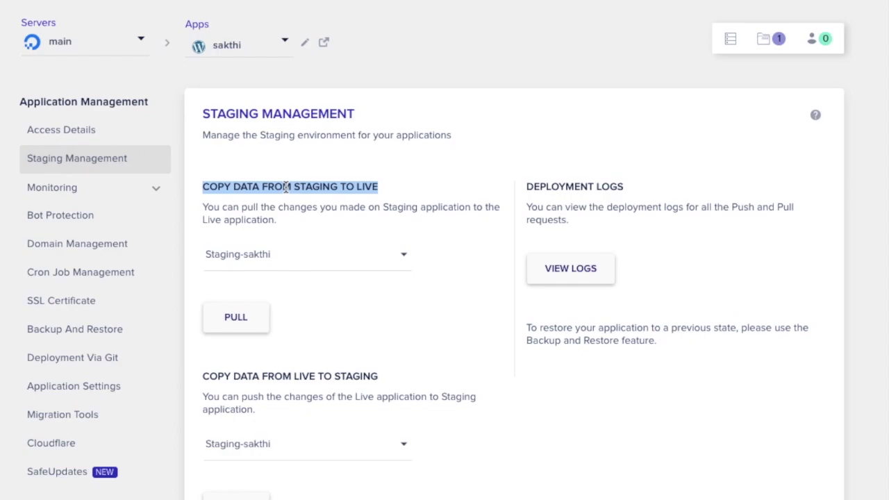
triple_click(285, 186)
click(249, 321)
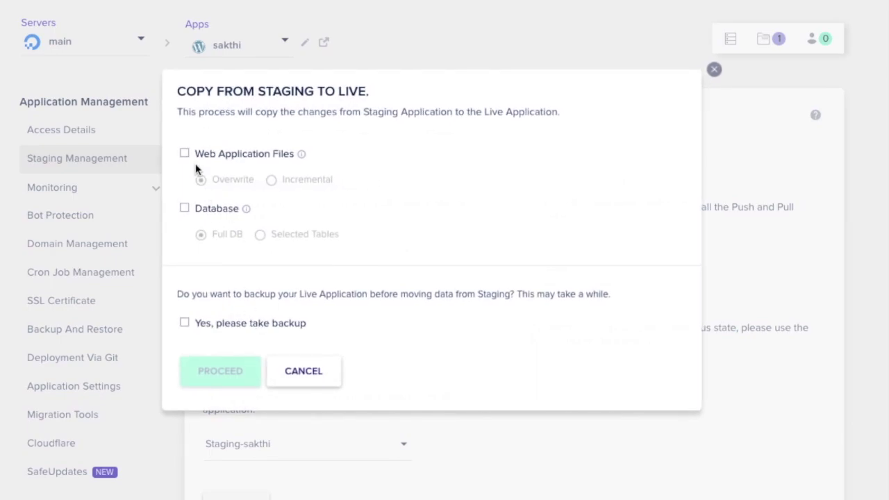
click(185, 154)
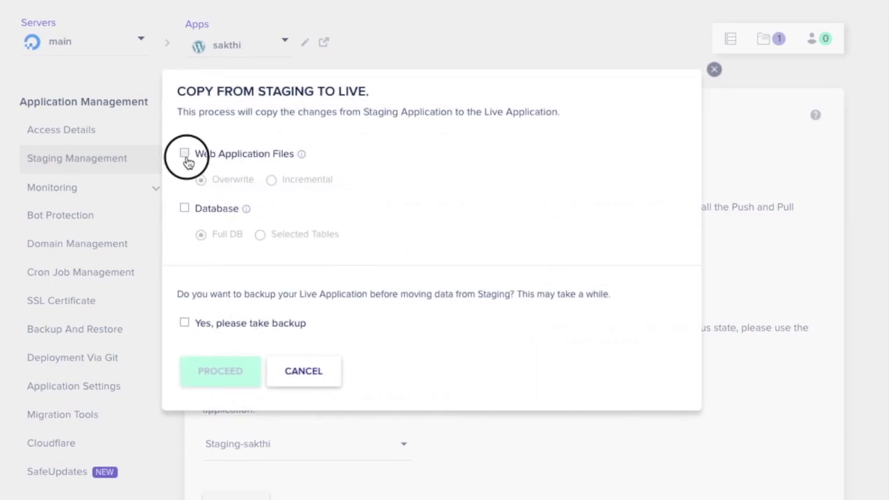
click(185, 209)
click(185, 323)
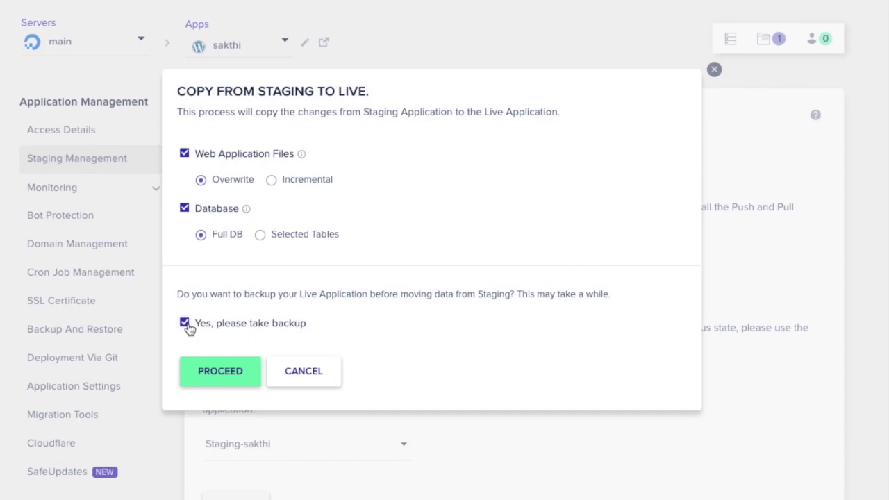
click(218, 371)
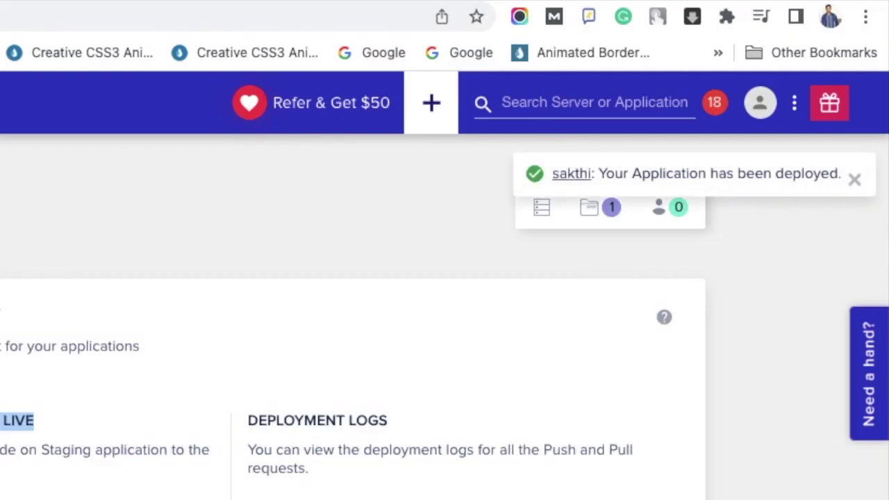
triple_click(674, 175)
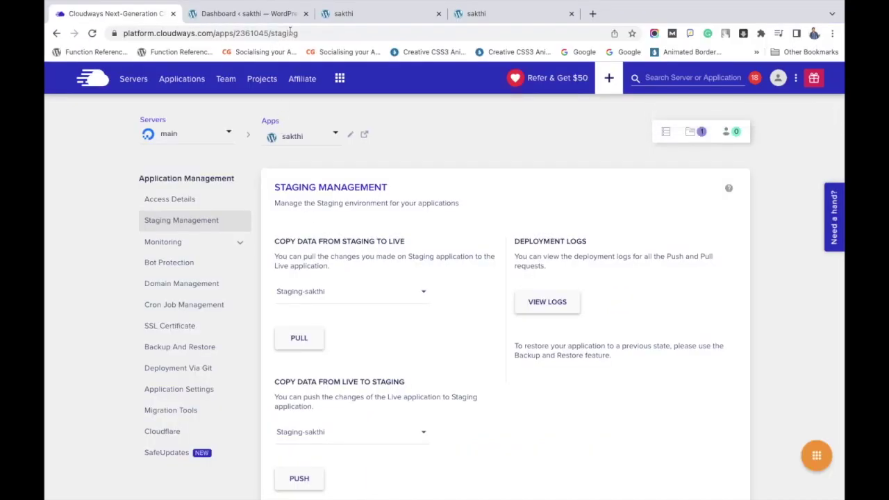
- Reload the staging site and then the live sakthi.userthemes.net site to load the pulled changes
click(361, 13)
click(92, 33)
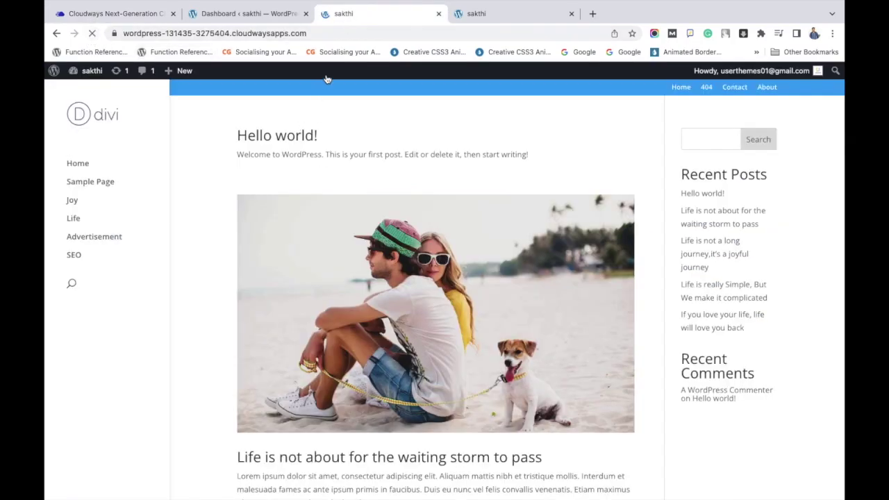
click(325, 33)
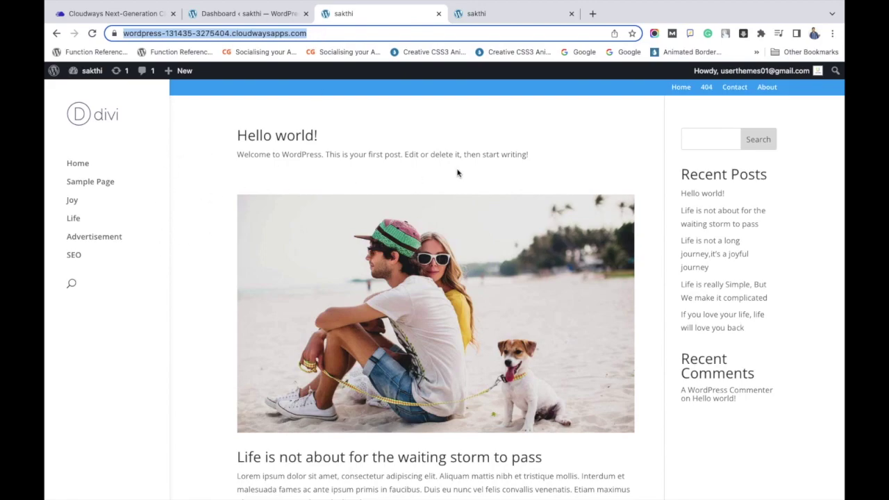
click(522, 15)
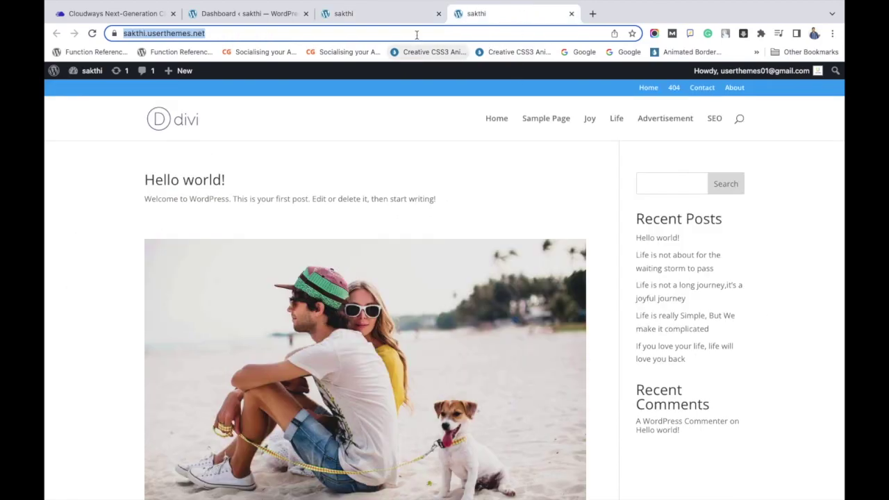
click(398, 18)
click(480, 12)
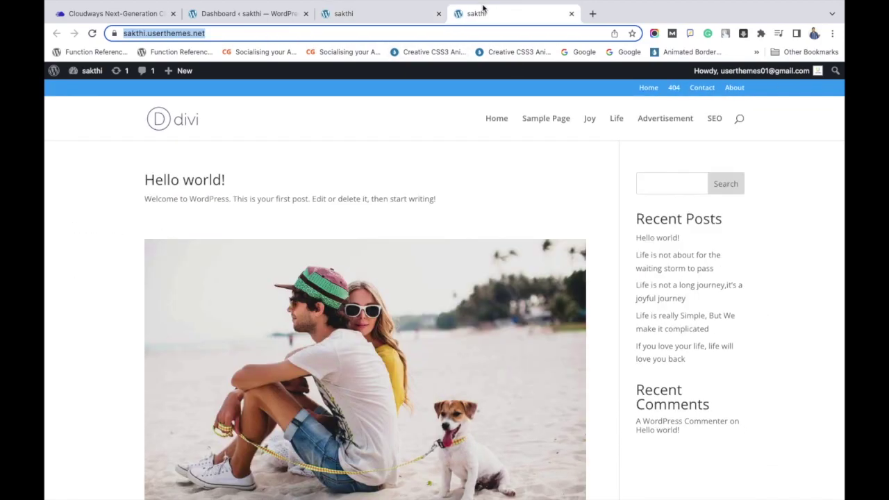
click(92, 33)
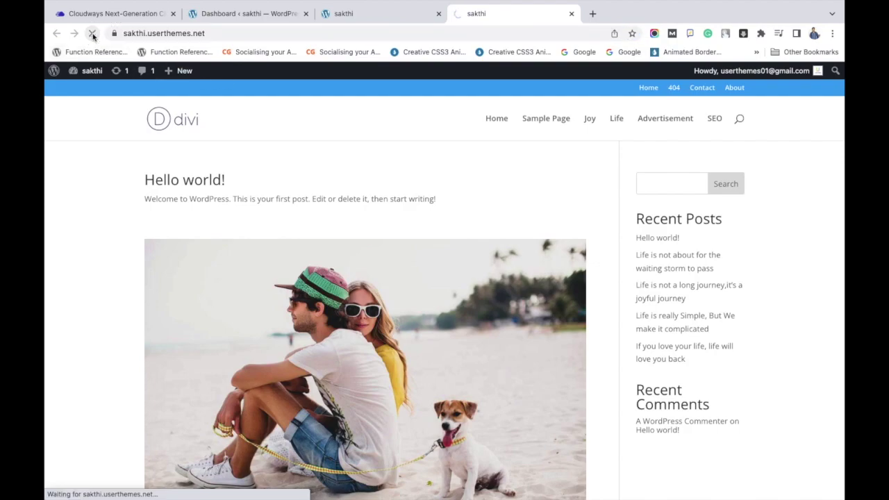
- Compare the live site's new left-sidebar header with staging, then reopen the staging admin dashboard
scroll(416, 234, down, 10)
scroll(417, 234, up, 10)
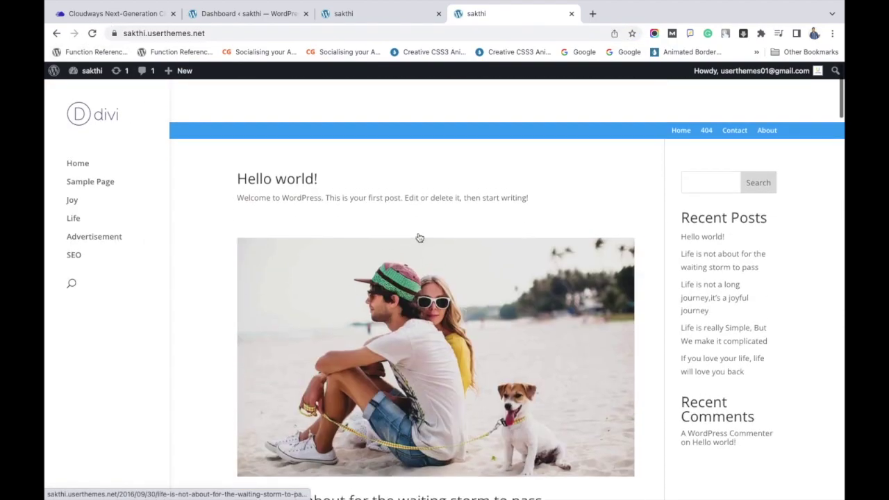
click(242, 32)
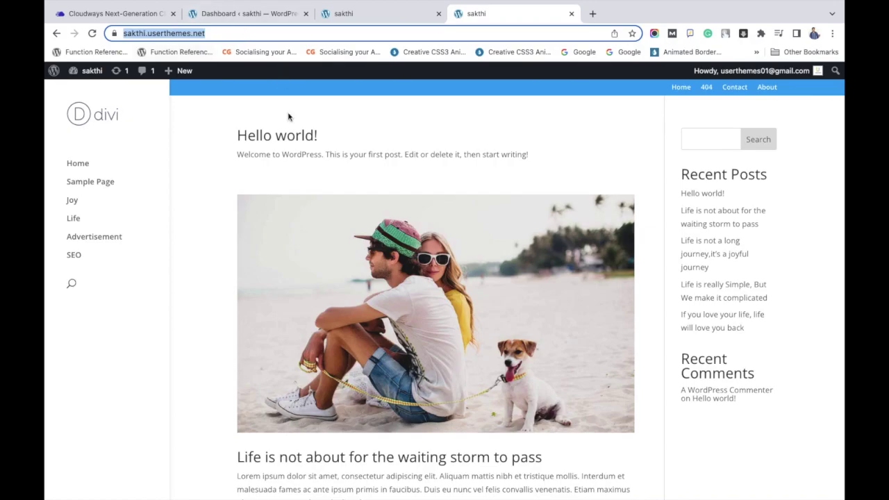
scroll(308, 221, down, 15)
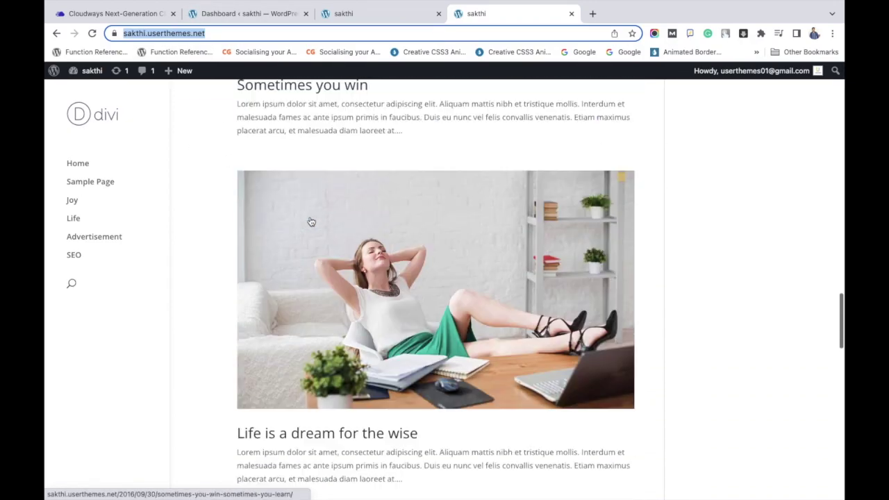
scroll(309, 221, up, 5)
scroll(311, 221, up, 5)
click(405, 17)
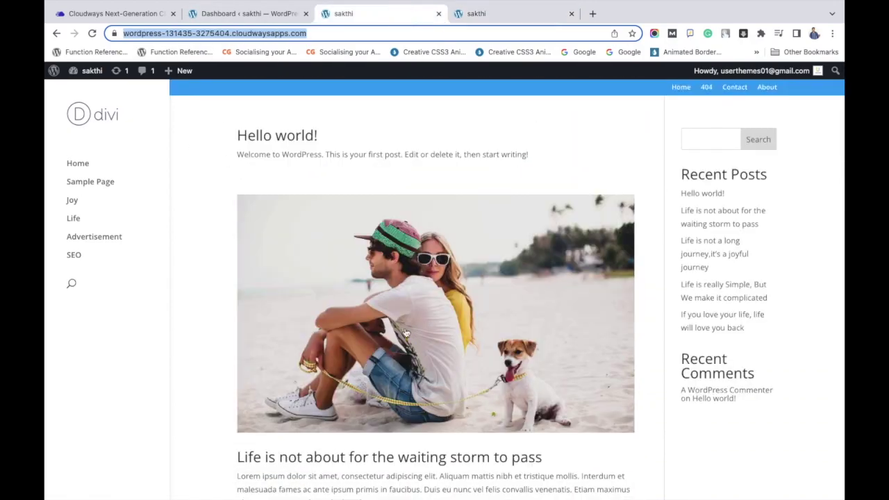
scroll(406, 333, down, 10)
scroll(406, 333, down, 5)
scroll(406, 333, up, 15)
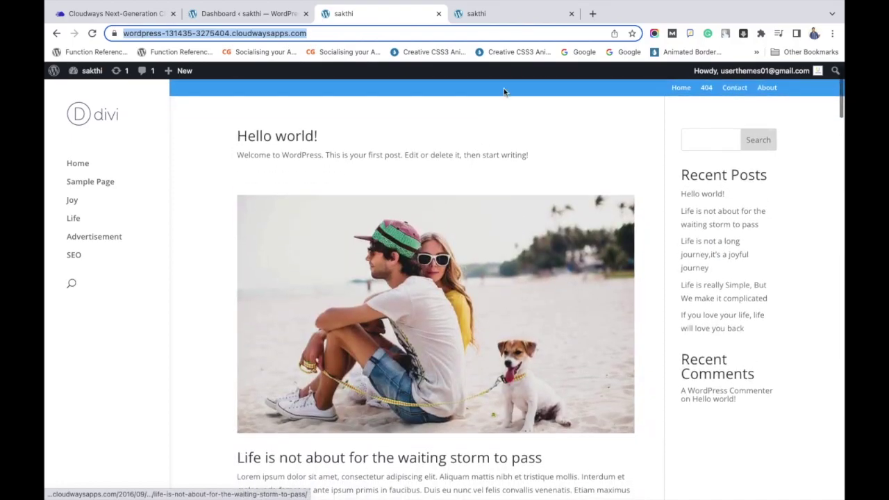
click(512, 16)
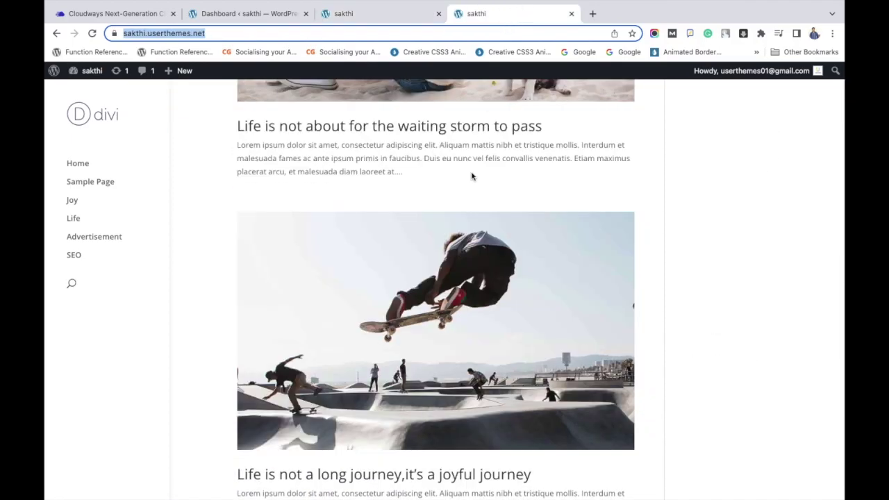
scroll(468, 210, up, 5)
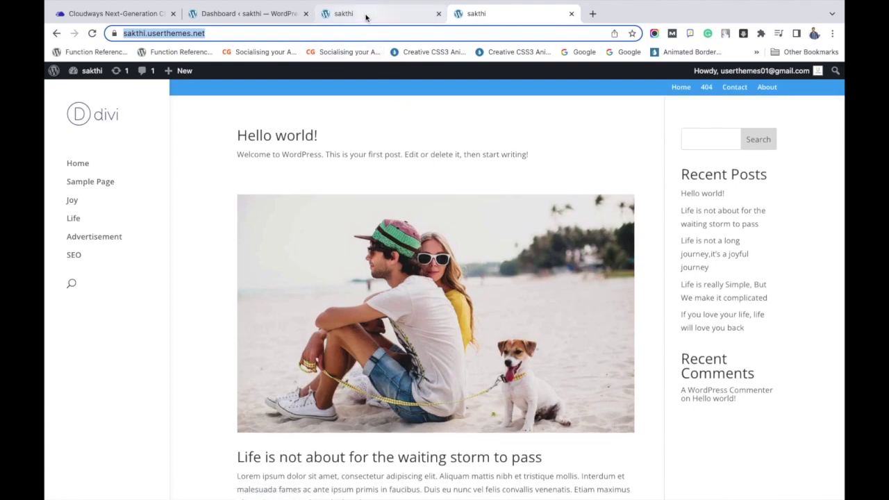
click(366, 15)
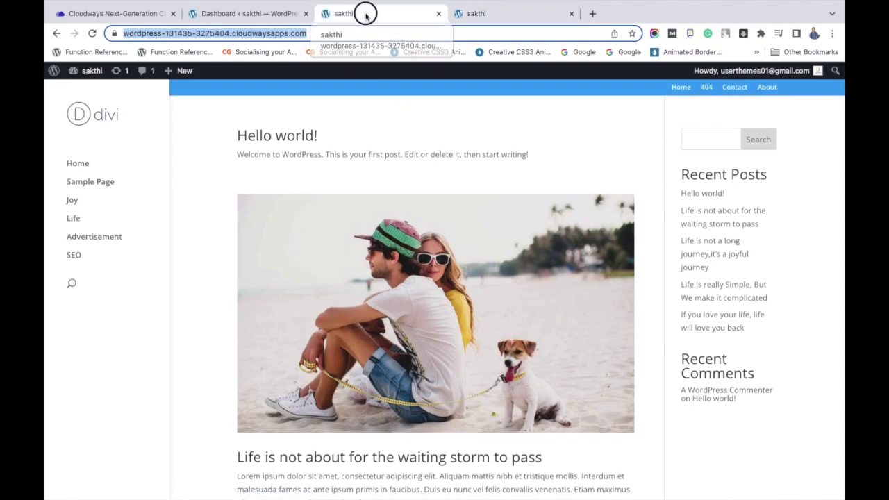
click(273, 17)
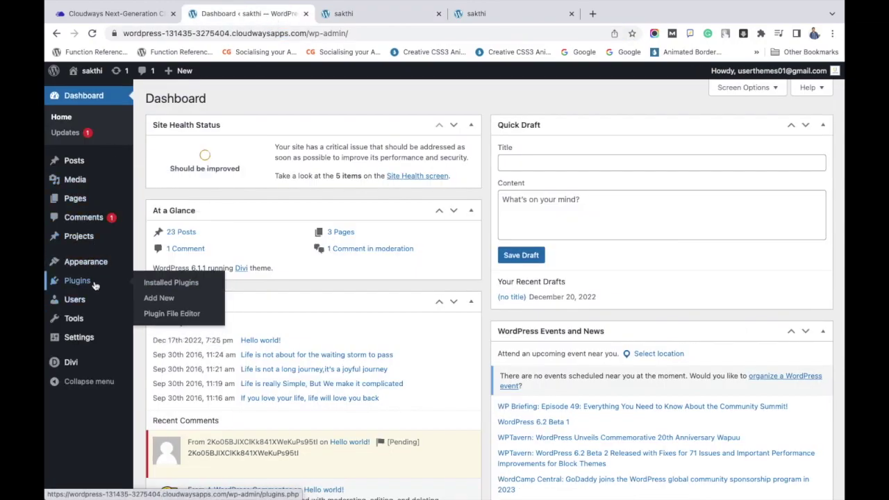
- Confirm both sites' installed plugins are only Akismet and Hello Dolly, then open Add Plugins on staging
click(161, 286)
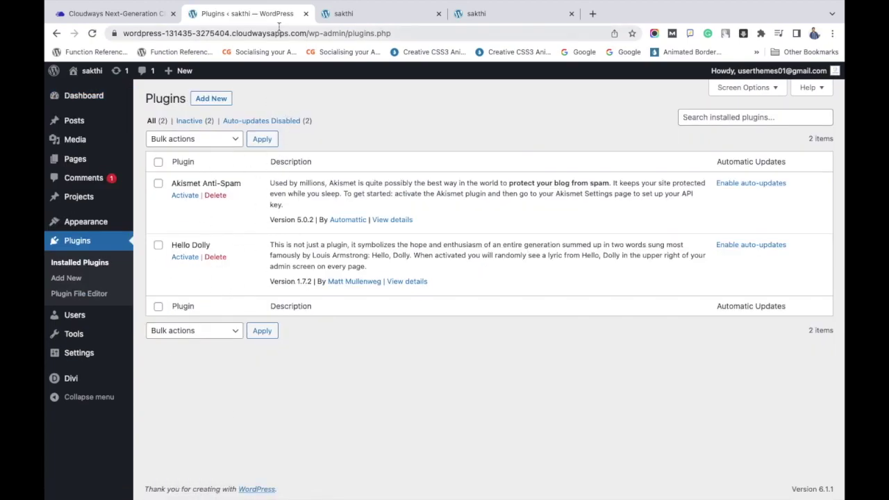
click(396, 33)
click(480, 13)
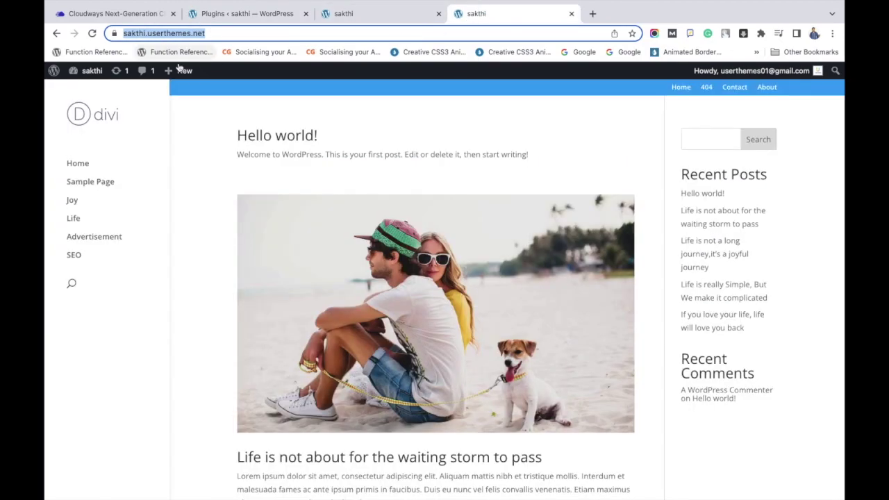
mouse_move(76, 72)
click(96, 95)
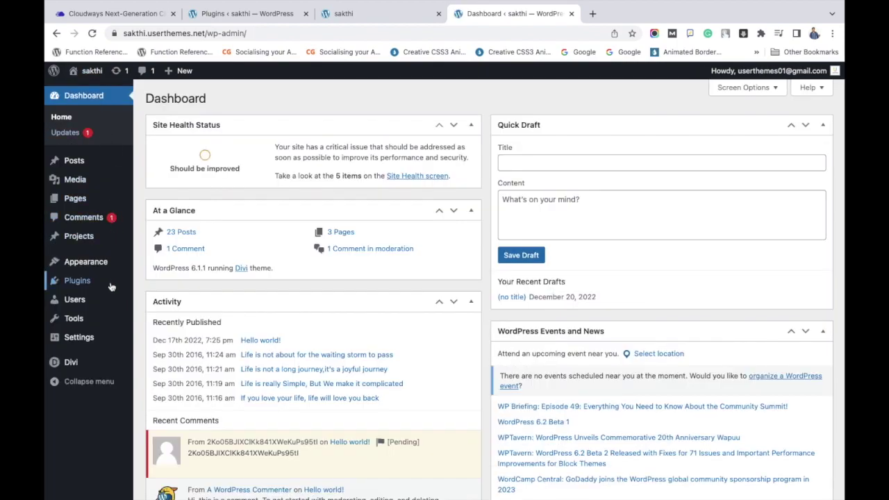
mouse_move(77, 281)
click(158, 284)
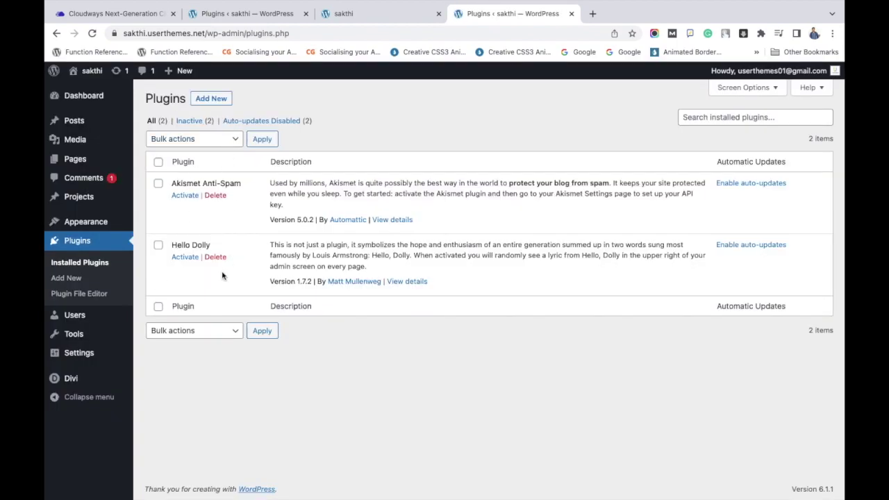
click(257, 21)
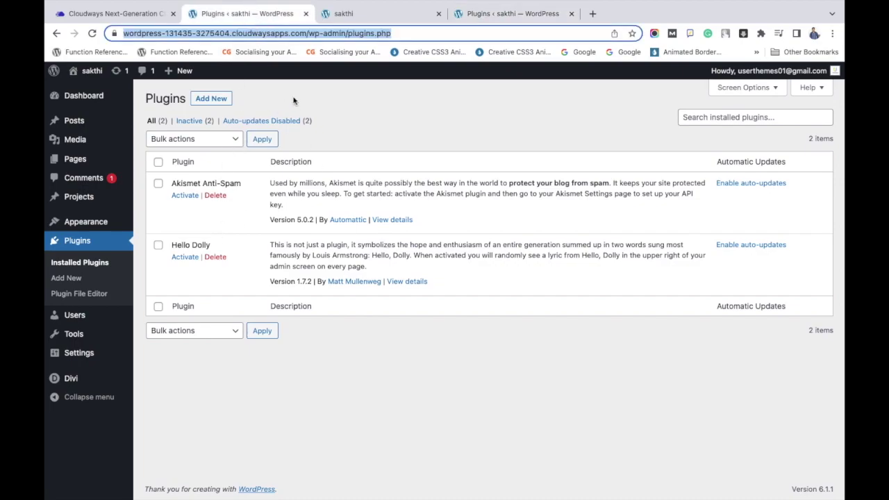
click(89, 277)
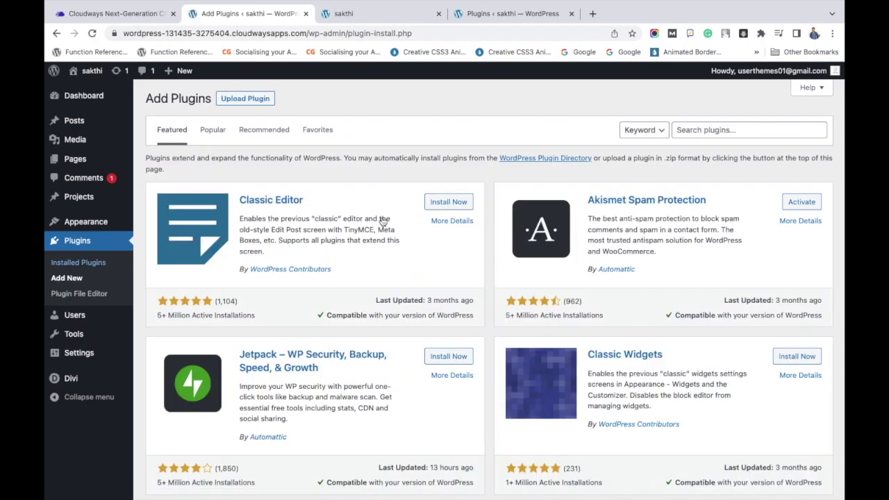
- Search the plugin directory for 'yoast' and install Yoast SEO on the staging site
click(703, 129)
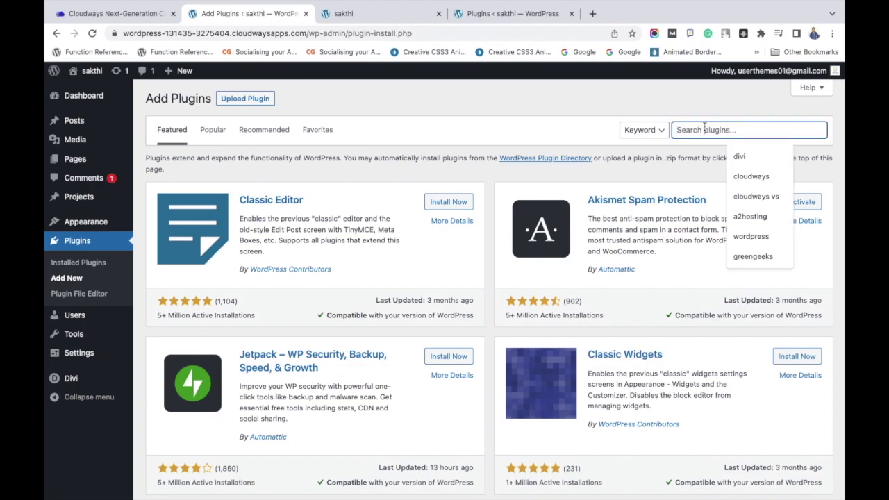
text(yoast)
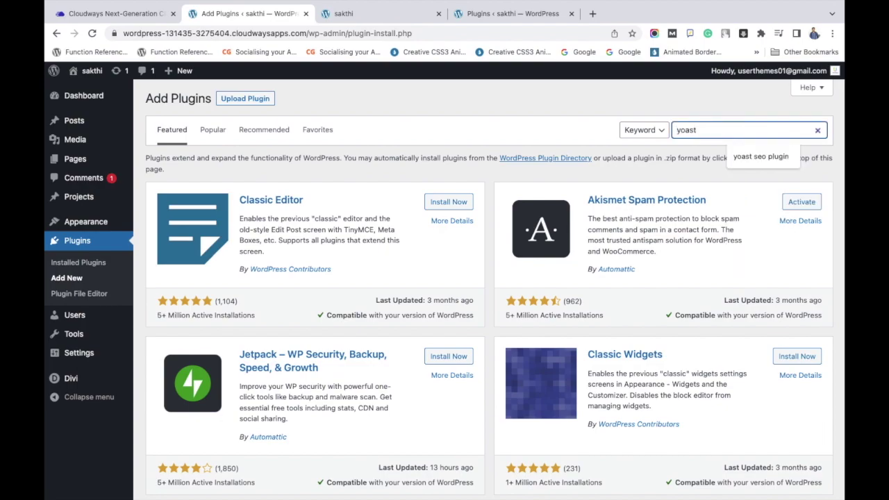
key(Return)
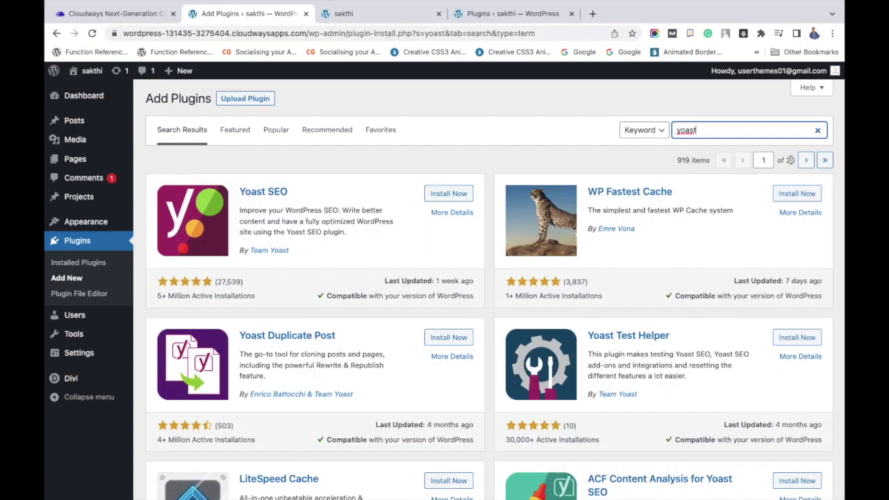
click(450, 193)
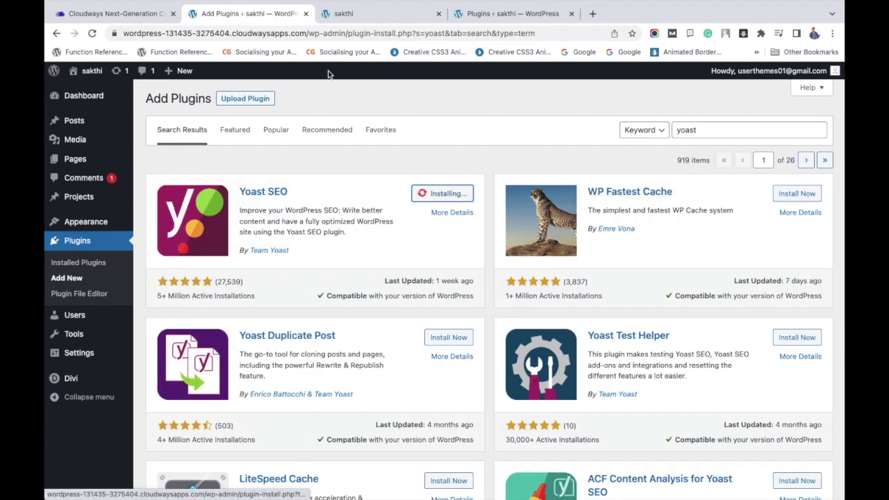
key(super+l)
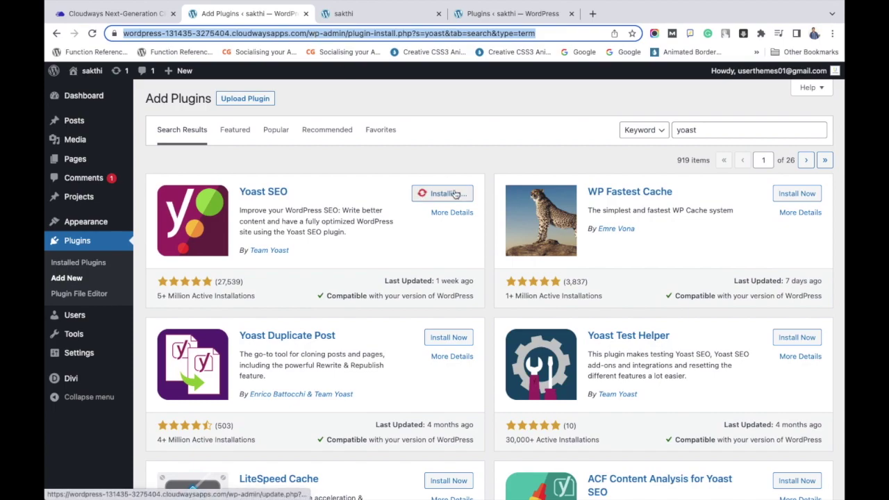
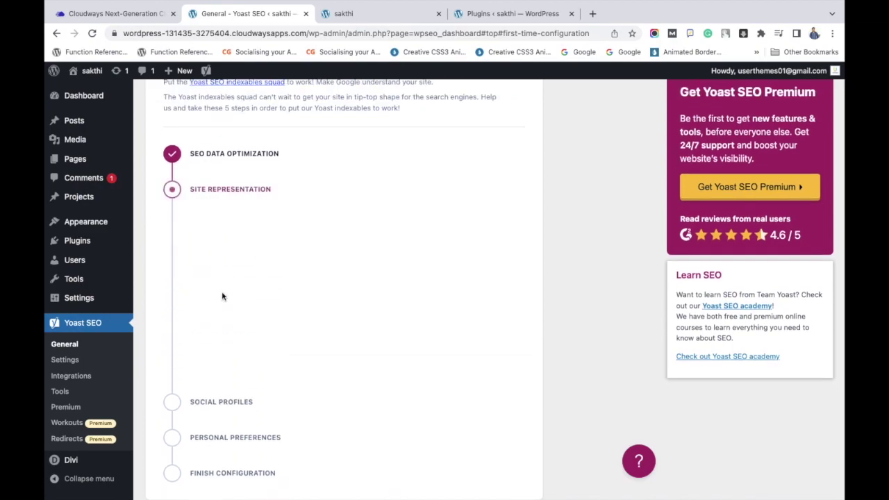
- Set the smiling woman portrait from the Media Library as the organization logo and save
scroll(222, 294, down, 4)
scroll(222, 297, up, 1)
scroll(273, 183, down, 2)
scroll(275, 183, up, 1)
click(274, 183)
click(157, 116)
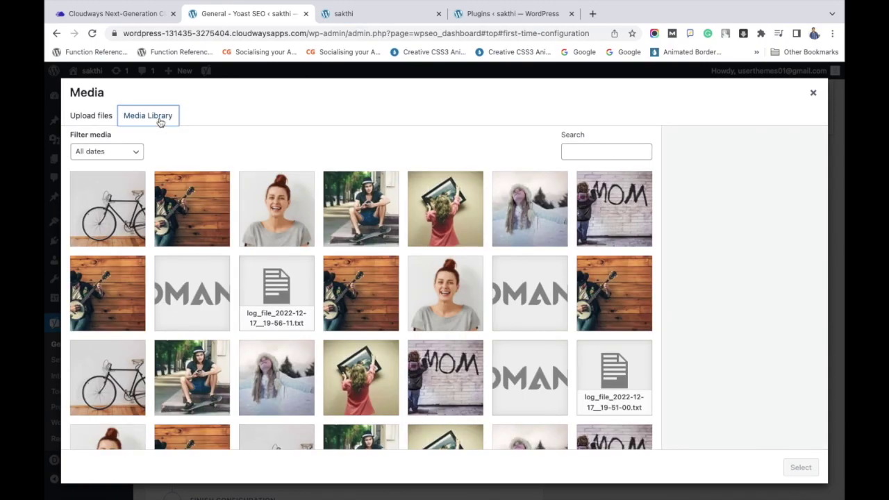
click(286, 209)
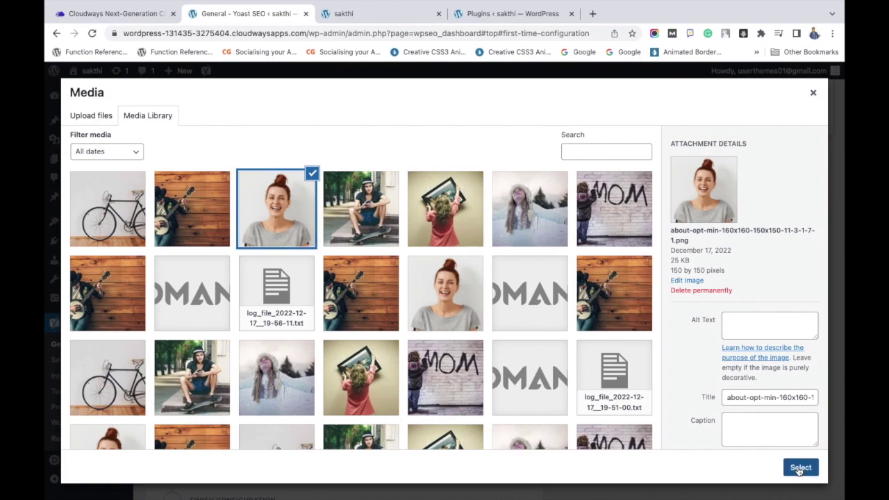
click(799, 468)
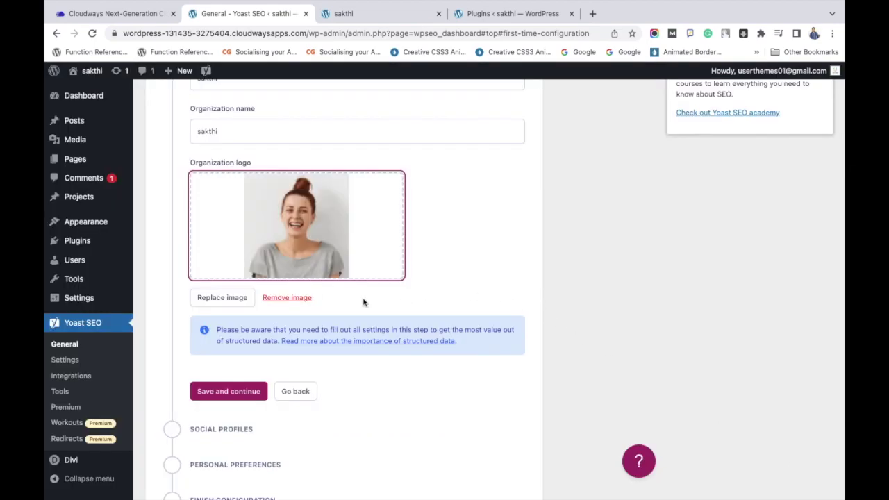
click(251, 392)
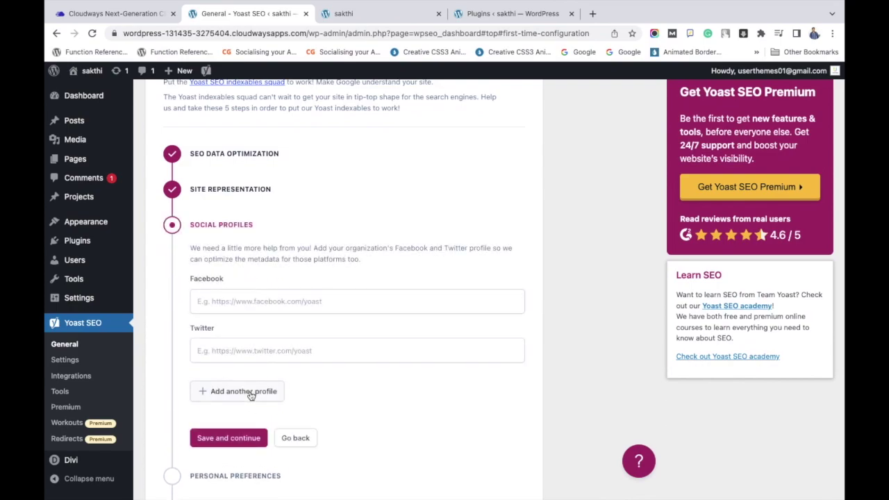
- Paste the Facebook page and Twitter profile URLs into Social Profiles and save
click(257, 309)
text(https://www.facebook.com/wpglossy)
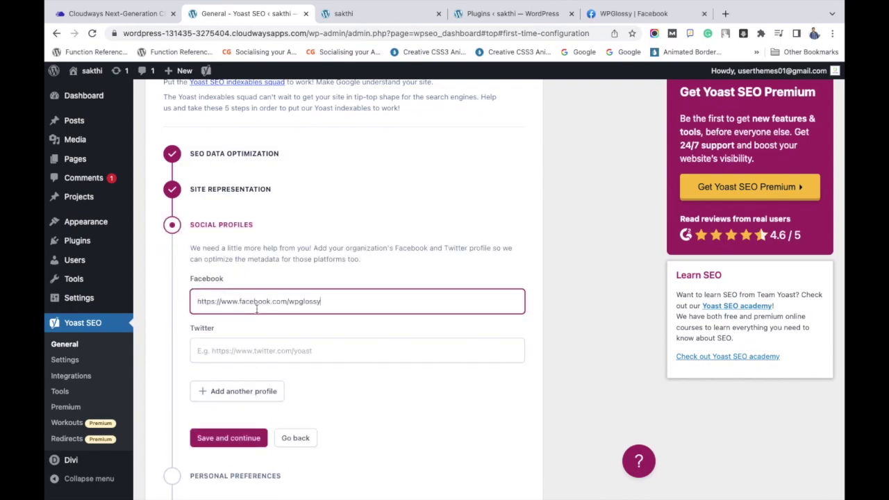
click(264, 352)
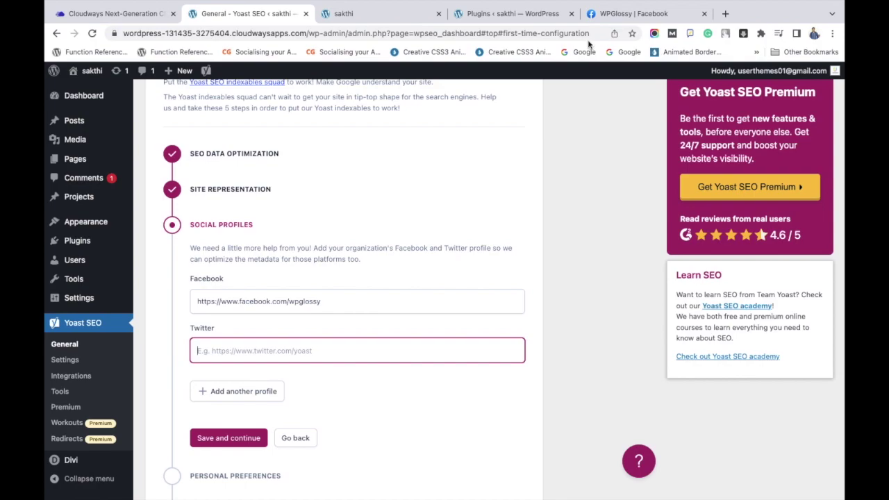
text(https://twitter.com/wpglossy1)
click(248, 440)
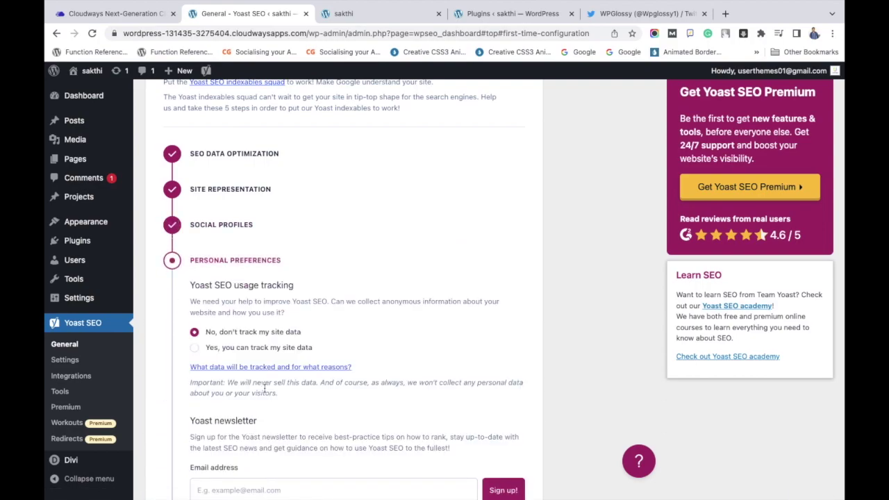
- Allow Yoast usage tracking, autofill the newsletter email, finish setup and open the SEO dashboard
scroll(264, 389, down, 2)
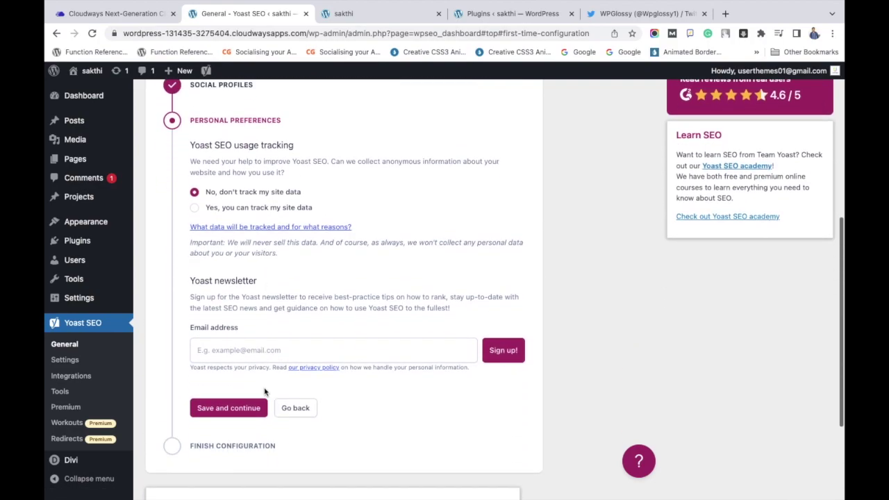
click(196, 209)
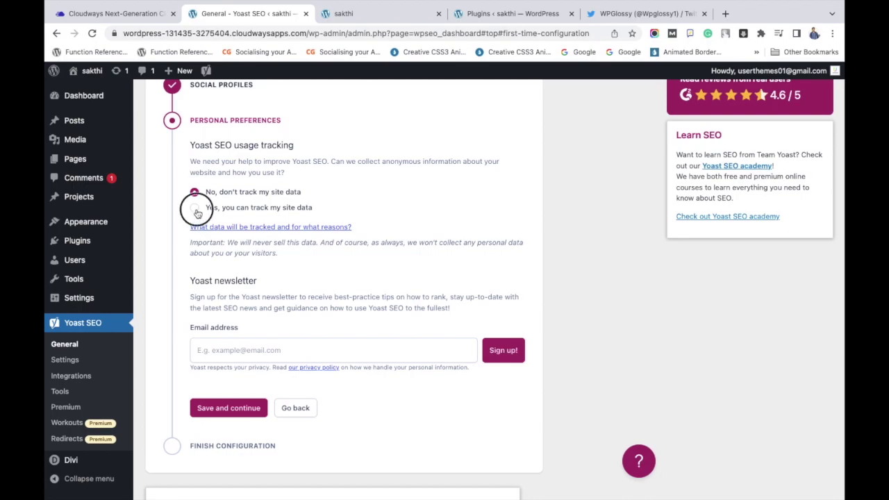
click(219, 355)
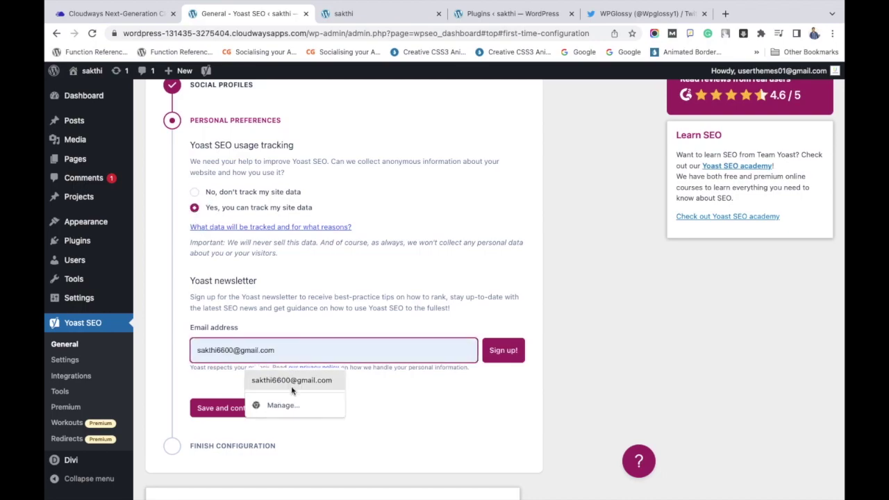
click(290, 379)
click(229, 410)
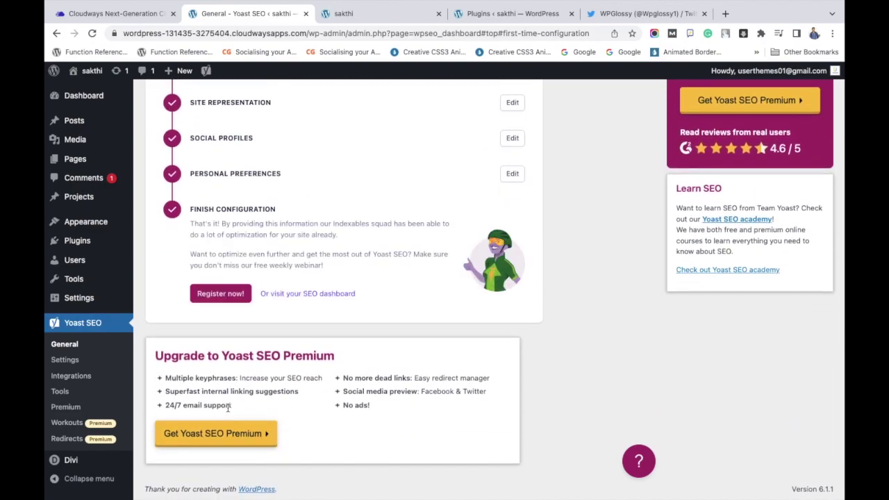
click(288, 297)
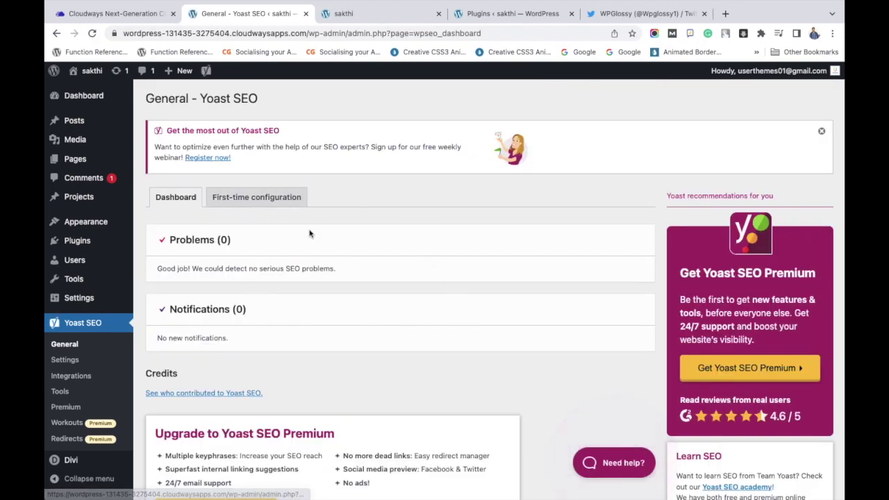
- Go to Dashboard Home, then show the second site's Installed Plugins with Akismet and Hello Dolly
click(298, 198)
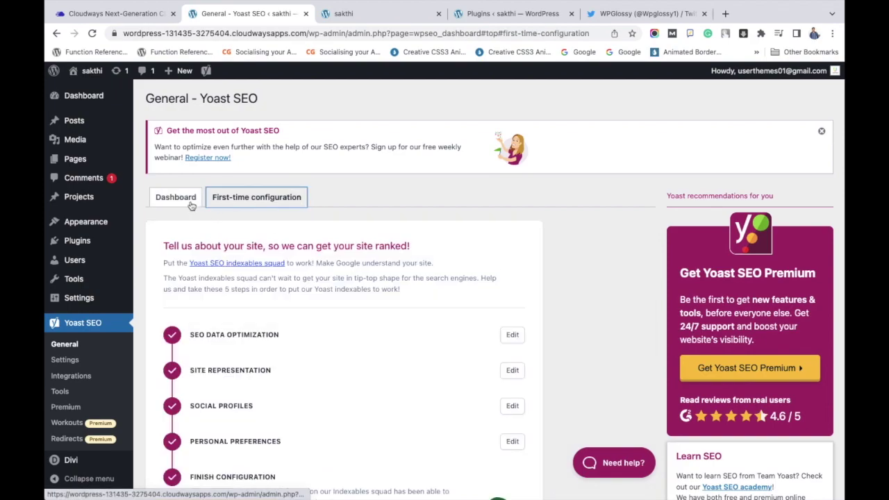
click(192, 203)
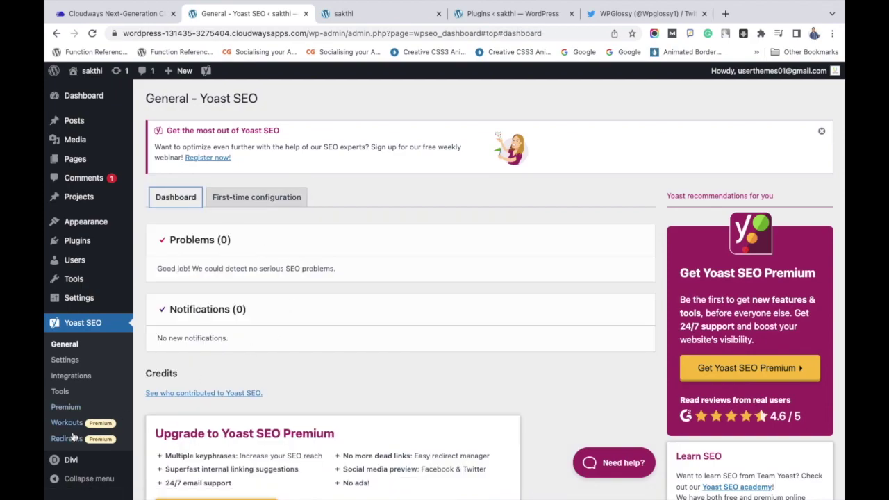
click(155, 100)
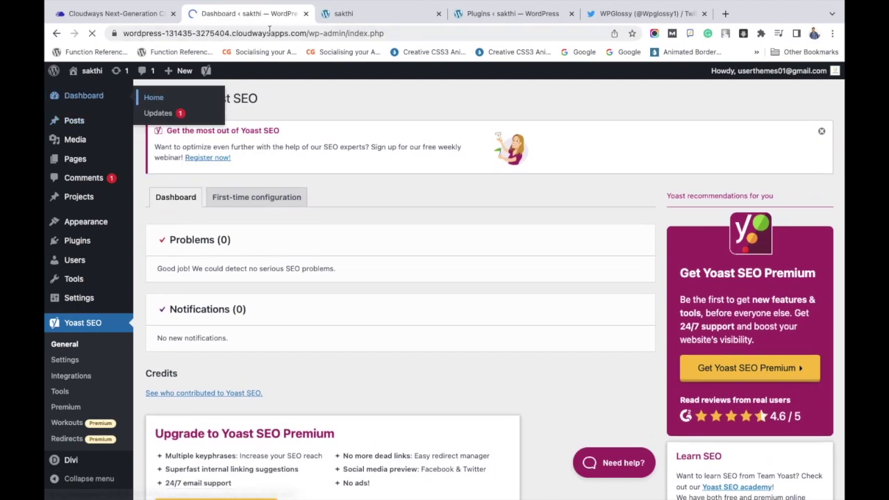
click(465, 31)
click(473, 15)
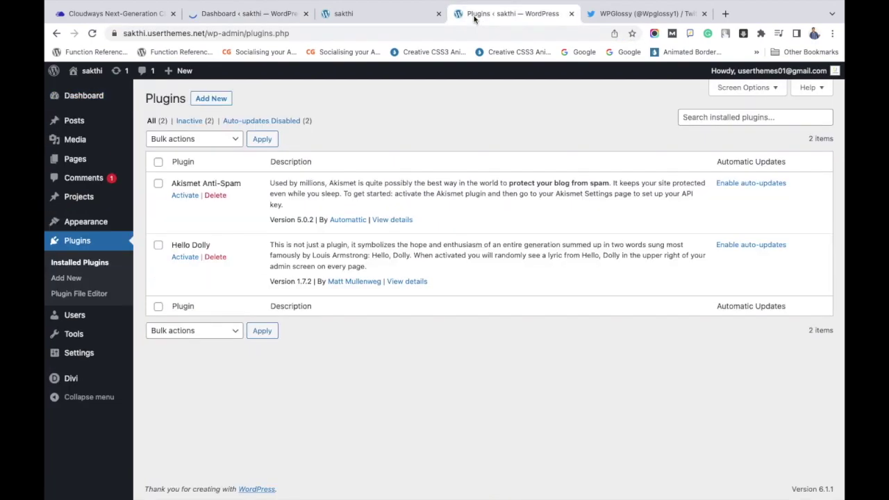
click(95, 267)
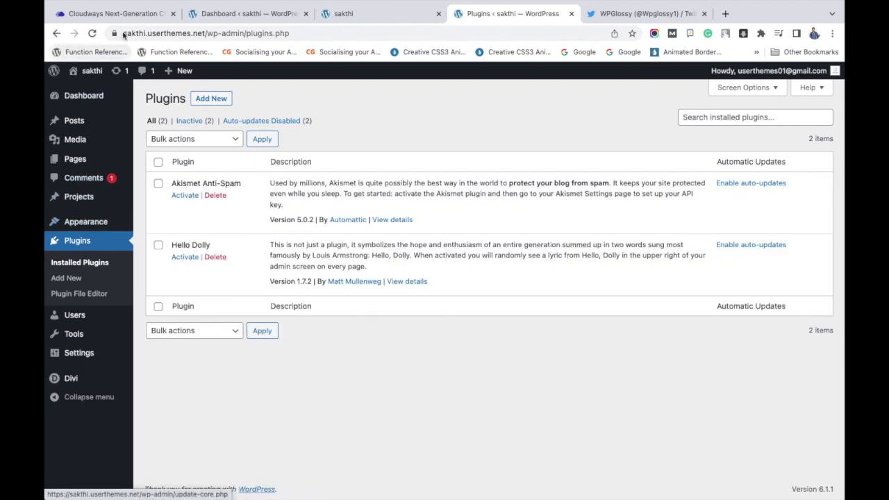
- Pull web application files and database from staging to live and confirm sakthi is deployed
click(129, 20)
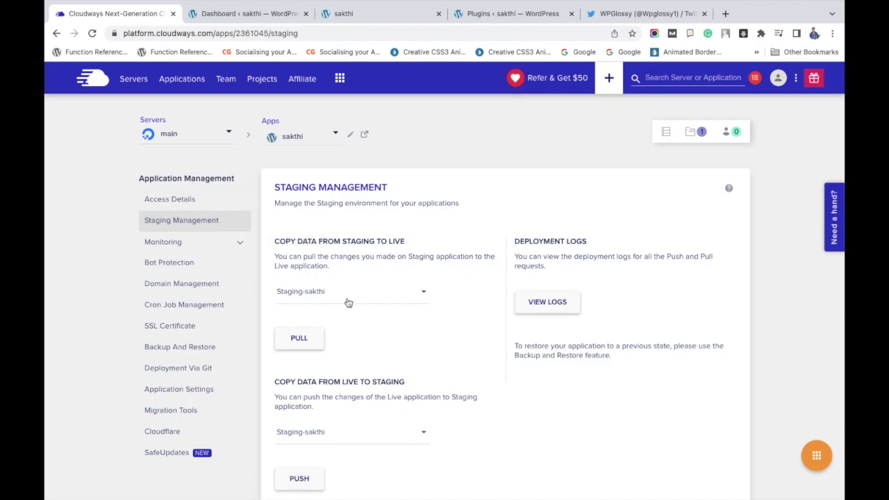
click(302, 339)
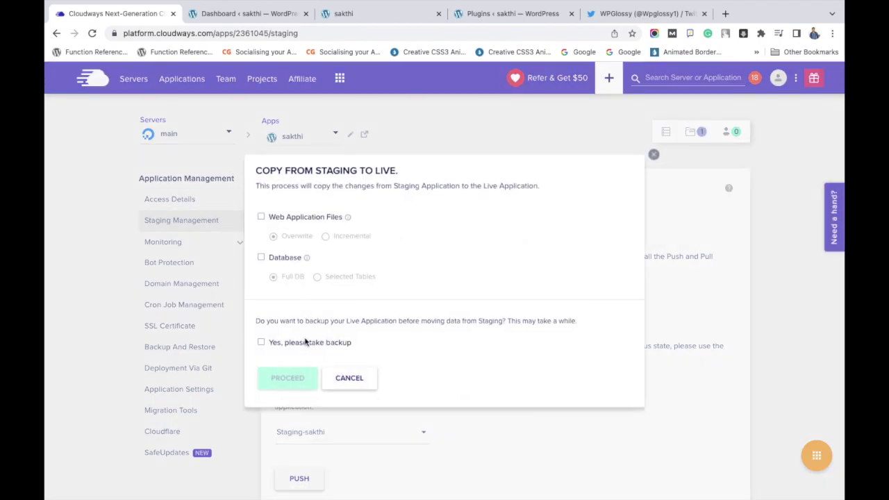
click(262, 217)
click(263, 258)
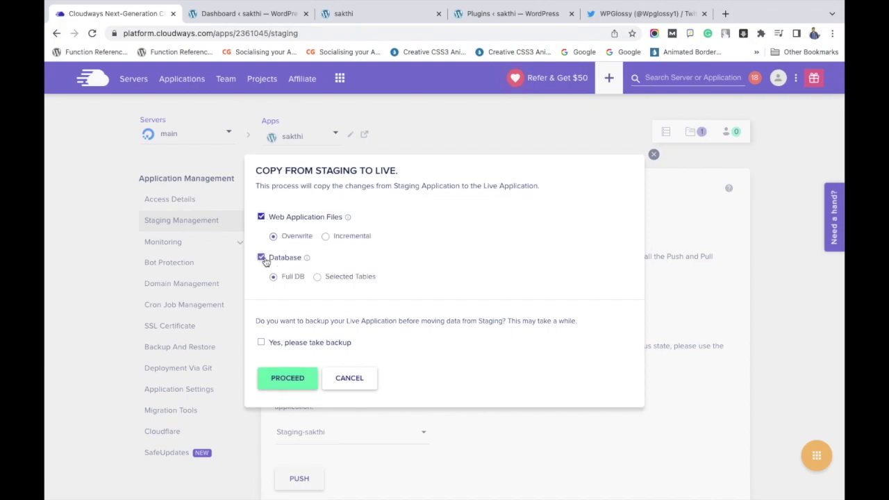
click(284, 378)
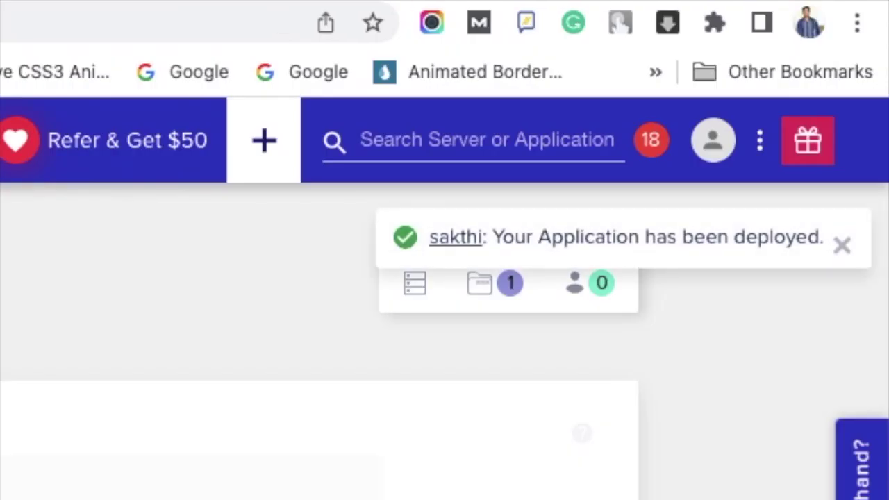
triple_click(567, 238)
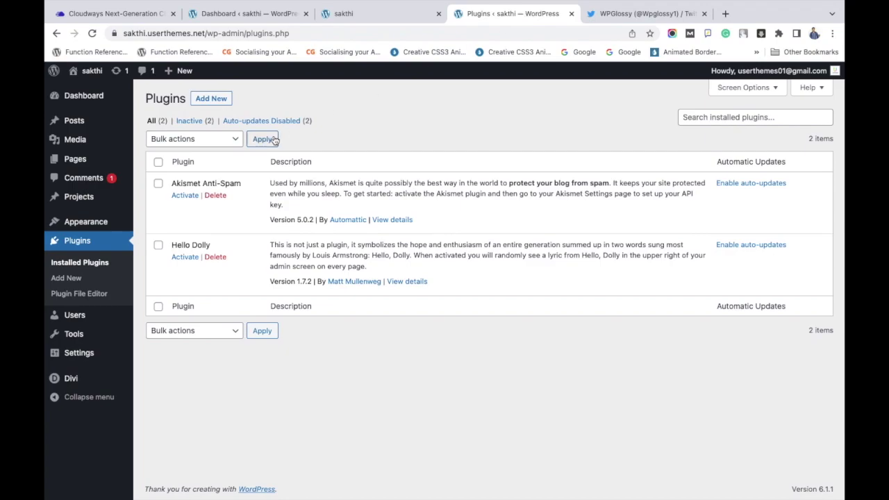
- Confirm Yoast SEO 20.1 setup is complete, then open the 'sakthi' site link in a new tab
click(109, 266)
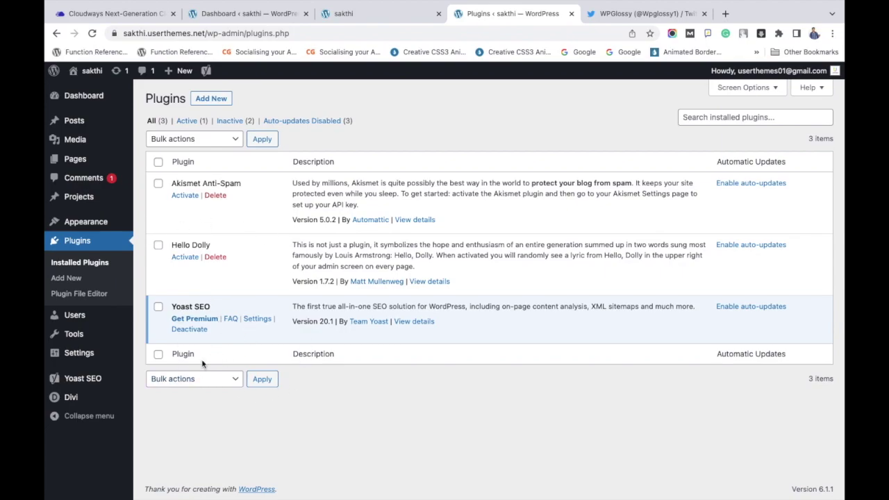
click(103, 383)
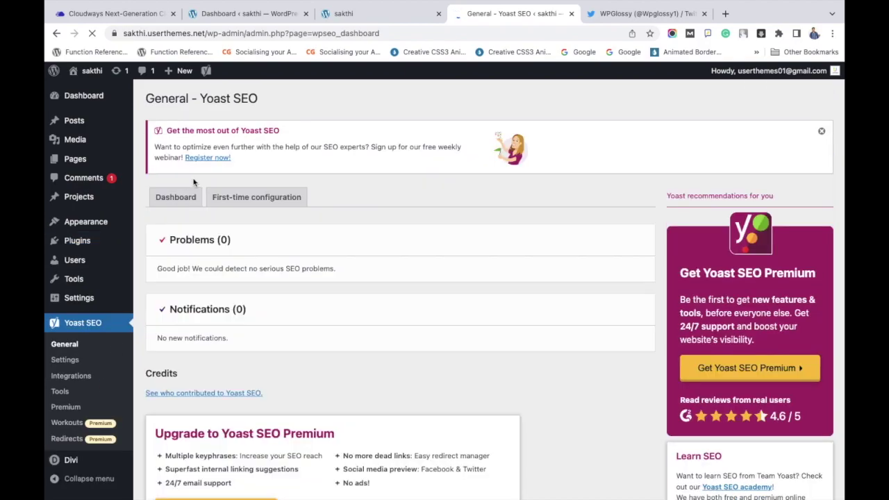
click(257, 197)
scroll(264, 378, down, 2)
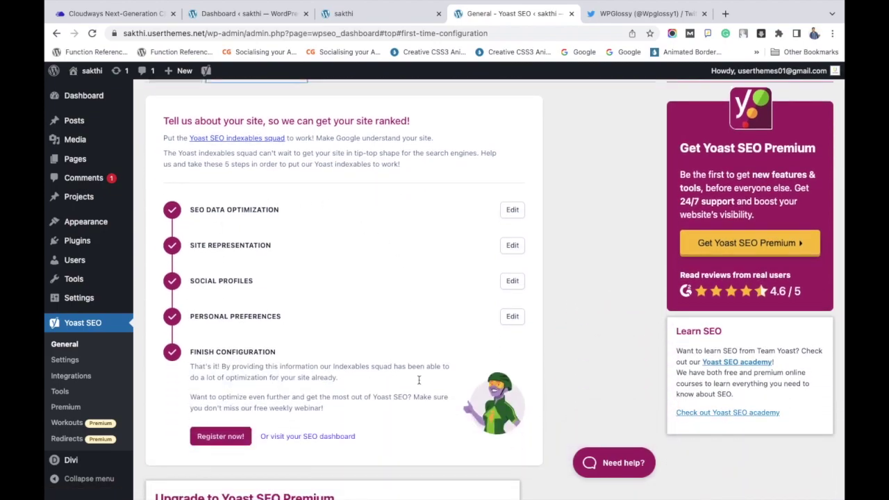
scroll(413, 361, up, 2)
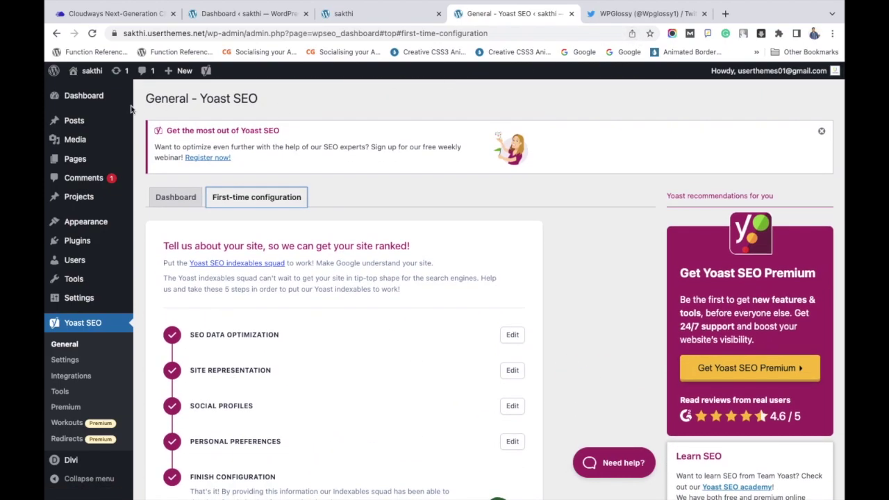
right_click(97, 76)
click(149, 90)
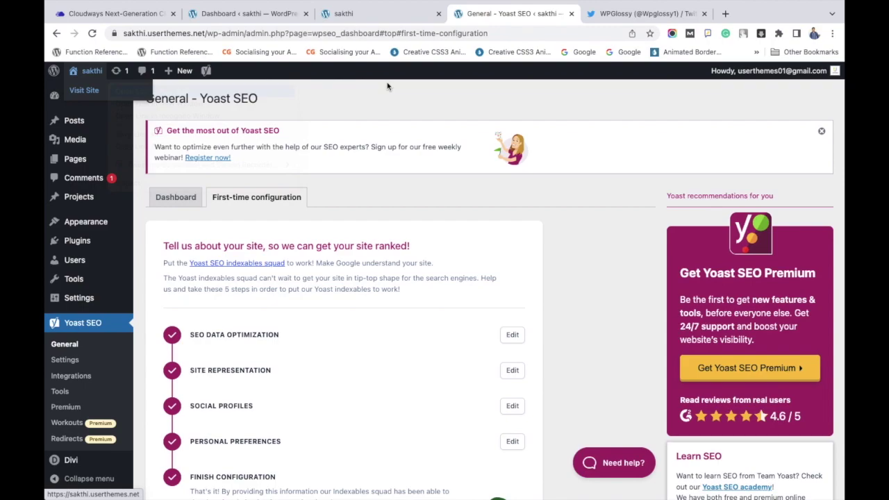
- Start a new post titled 'Original Site Demo Post' from the site's dashboard
click(577, 14)
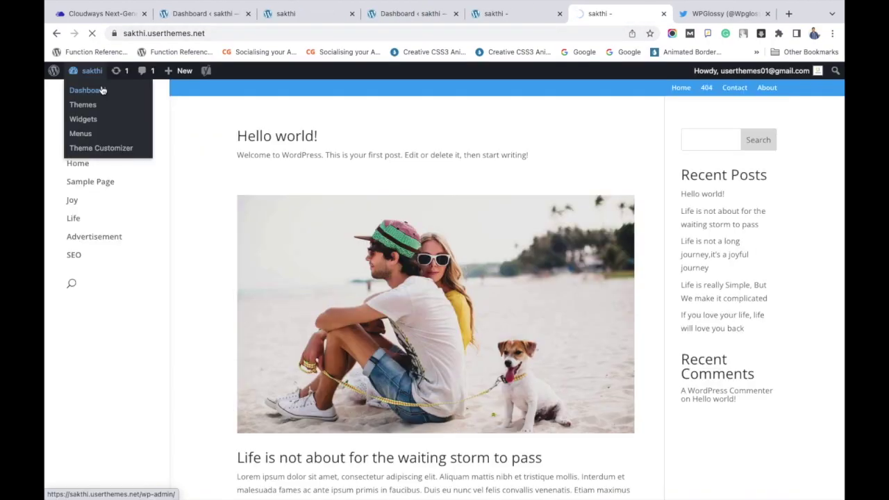
click(102, 90)
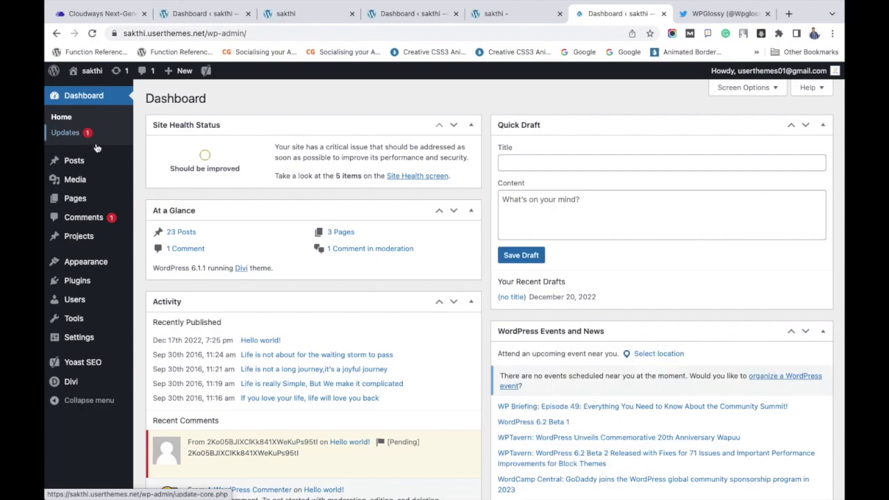
mouse_move(76, 161)
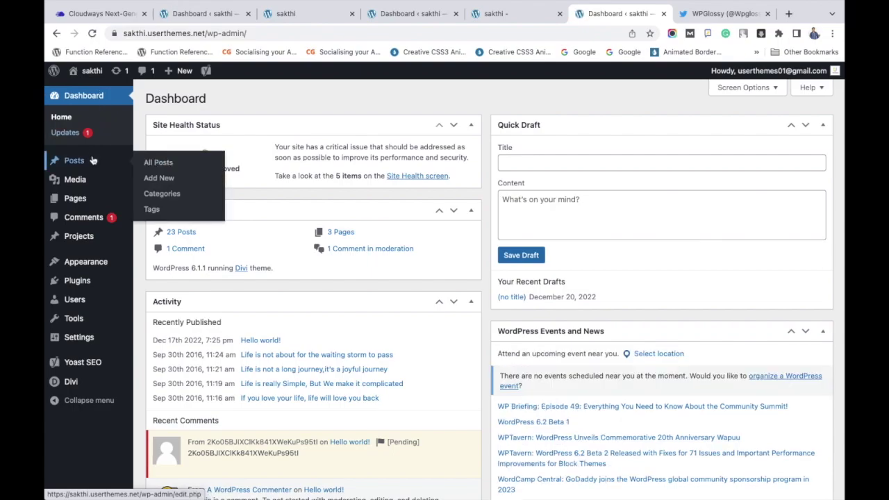
click(161, 180)
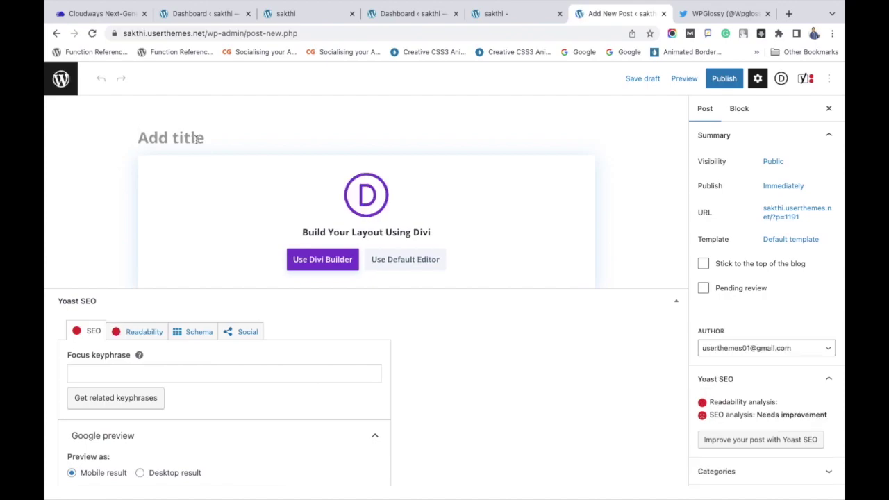
text(Originia)
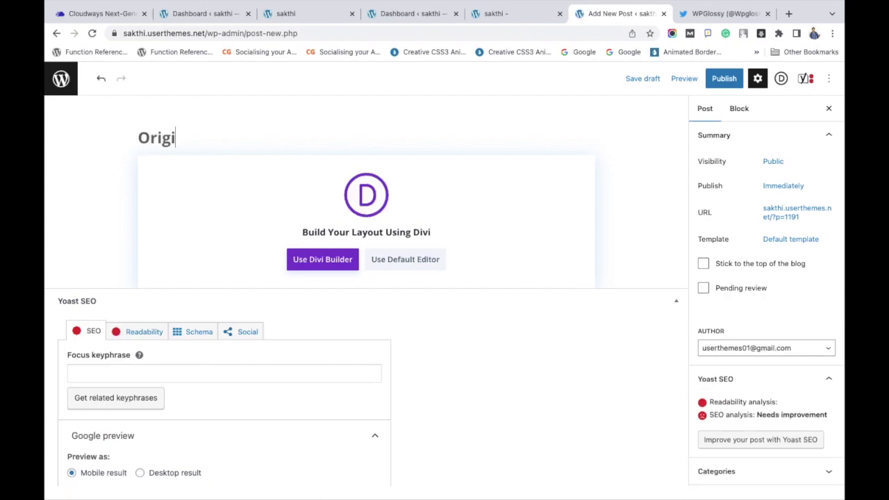
key(BackSpace)
key(BackSpace)
text(al Site )
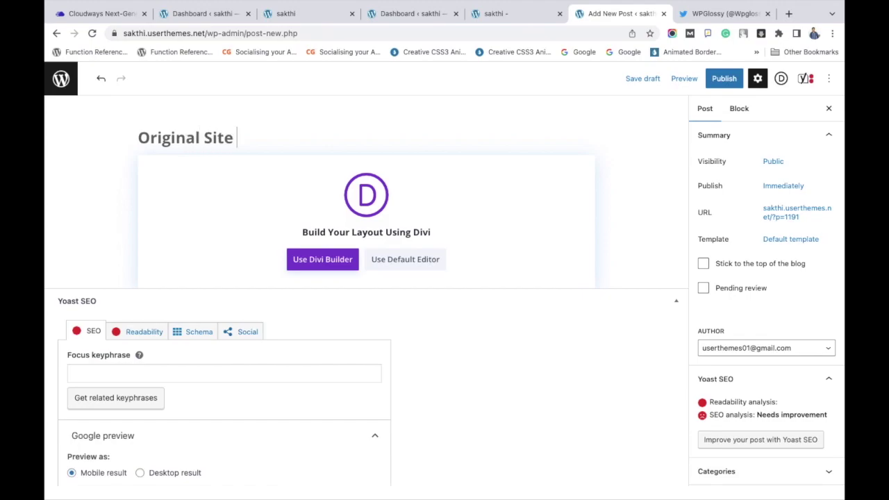
text(Demo Post)
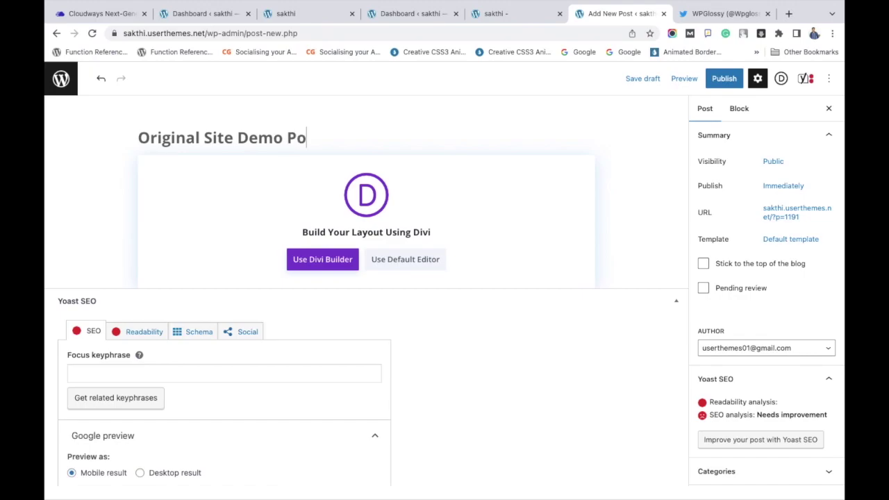
- In the default block editor, paste the lorem ipsum body and delete the empty quote block
click(404, 262)
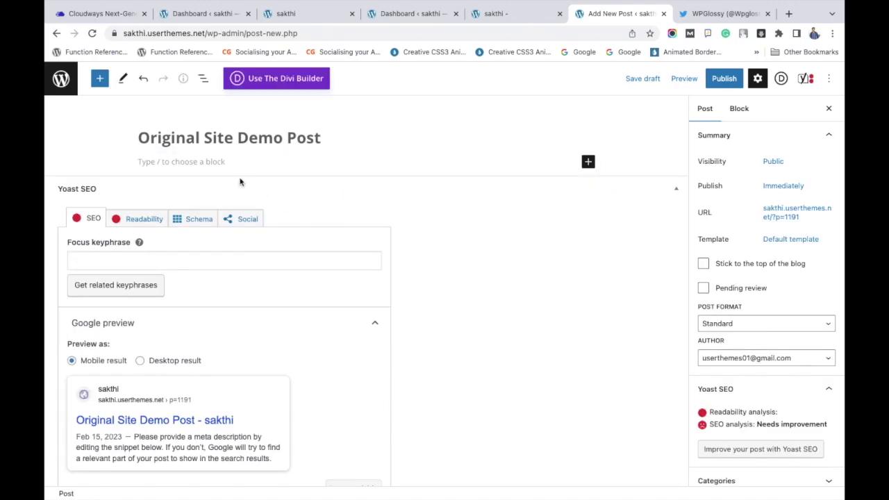
click(219, 161)
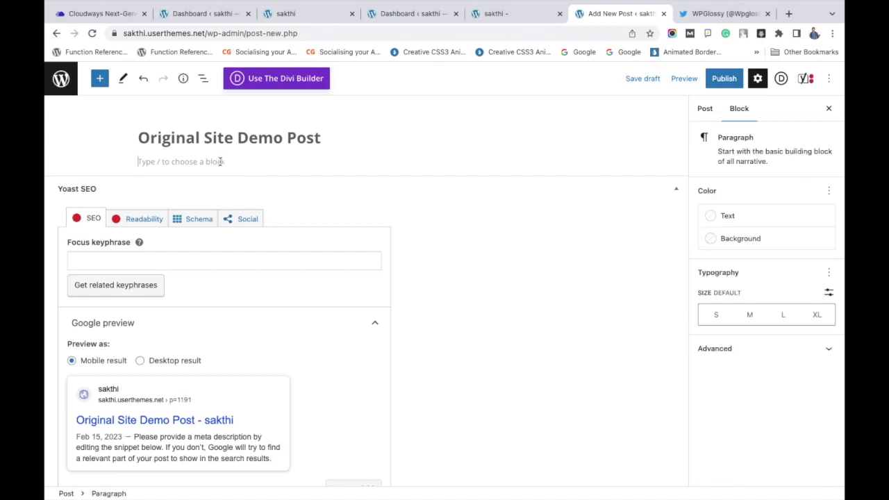
key(super+v)
scroll(276, 166, up, 3)
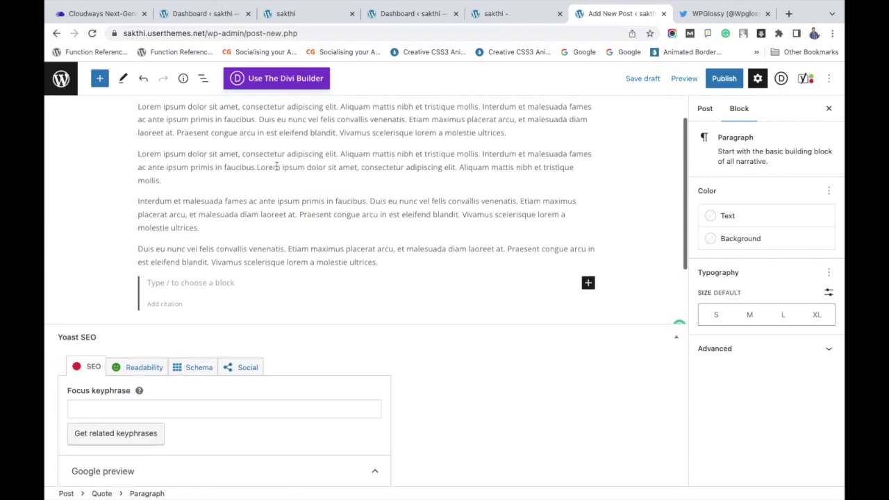
key(BackSpace)
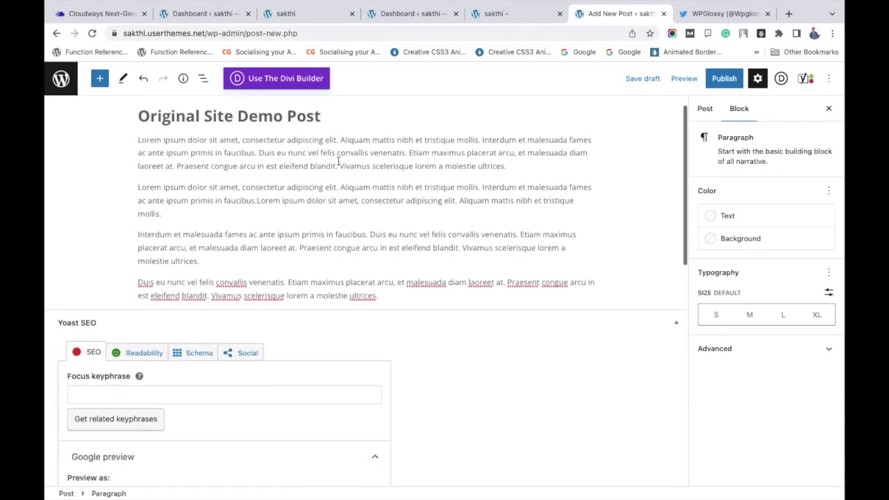
- Set the woman-with-camera photo as the featured image and publish the post
click(703, 111)
scroll(749, 256, down, 3)
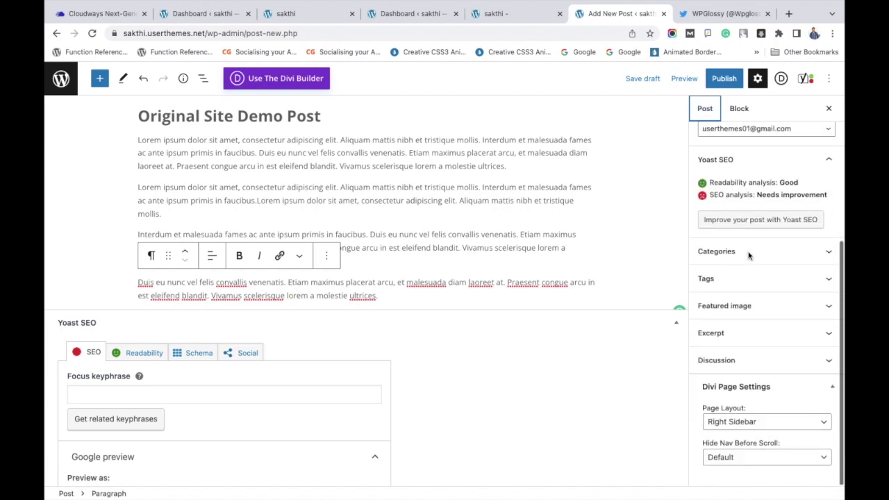
click(749, 310)
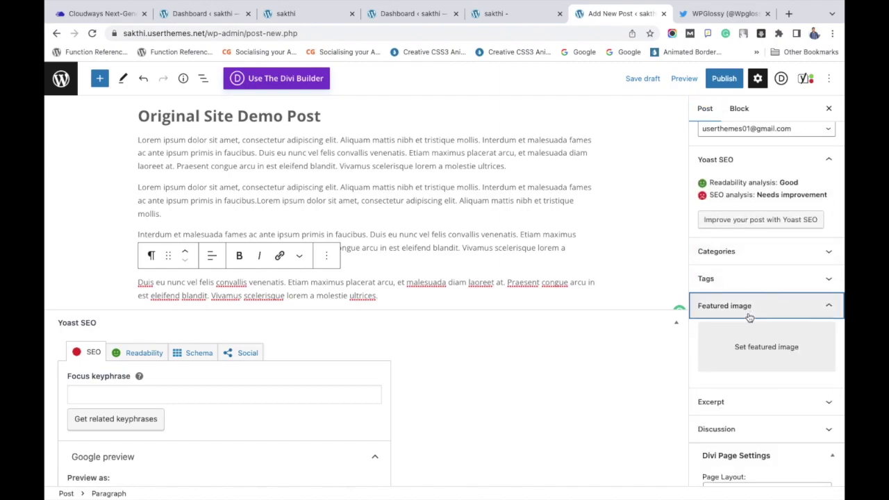
click(750, 345)
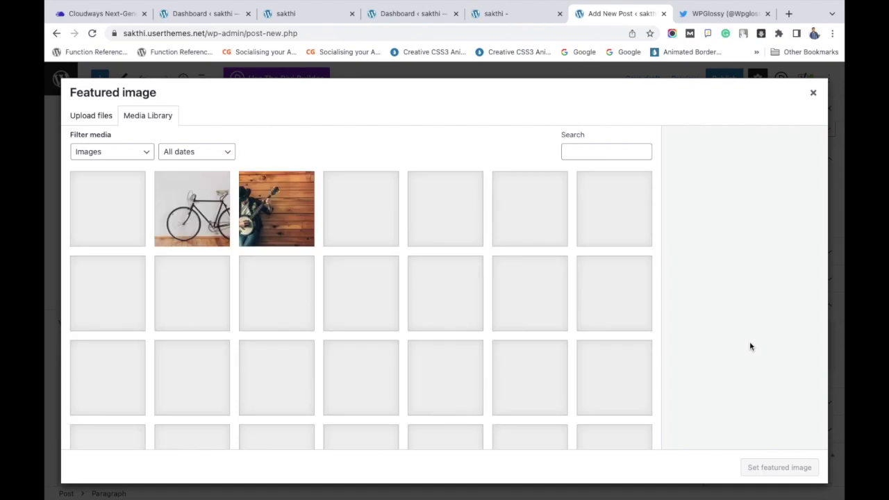
click(192, 396)
click(771, 468)
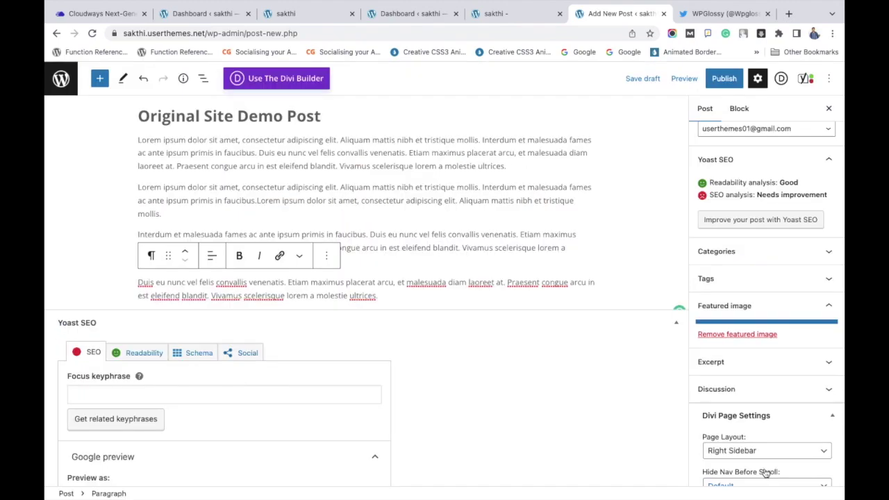
click(724, 78)
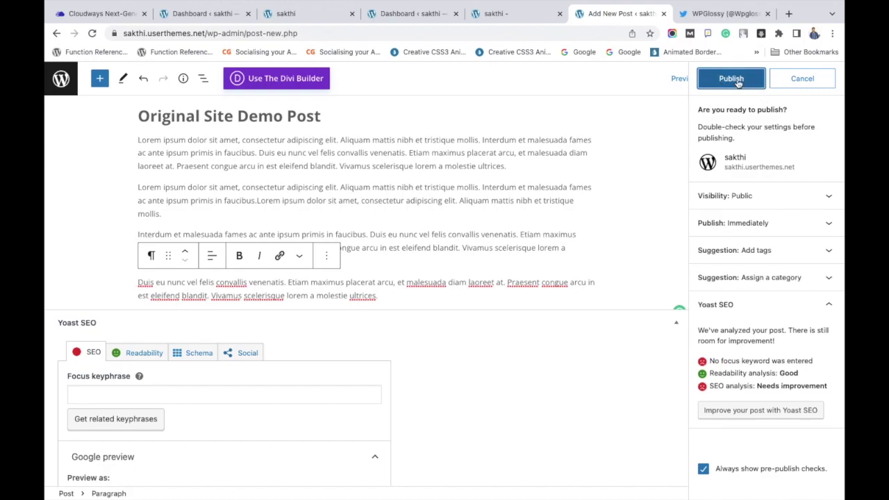
click(738, 82)
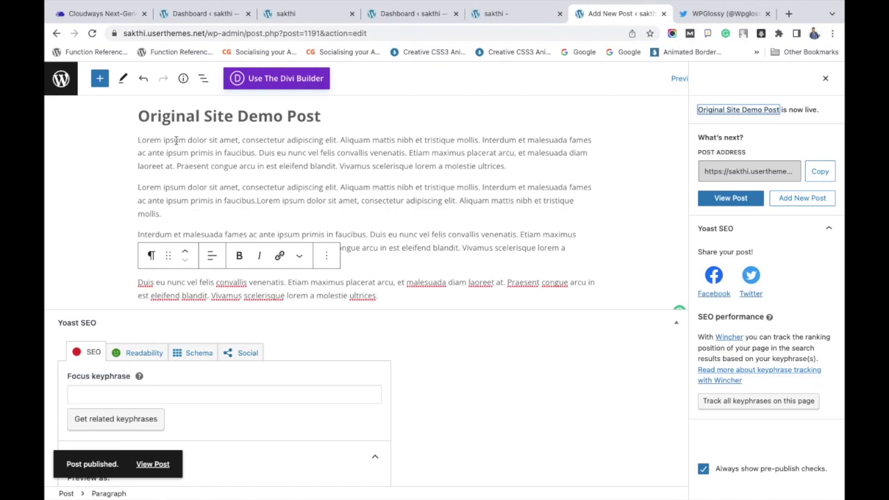
- Reload the live site's front page and confirm 'Original Site Demo Post' appears
click(495, 15)
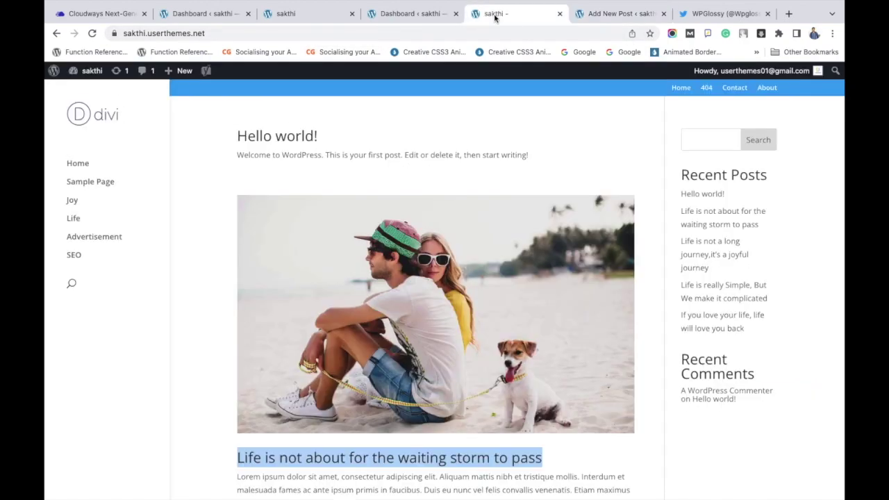
click(92, 34)
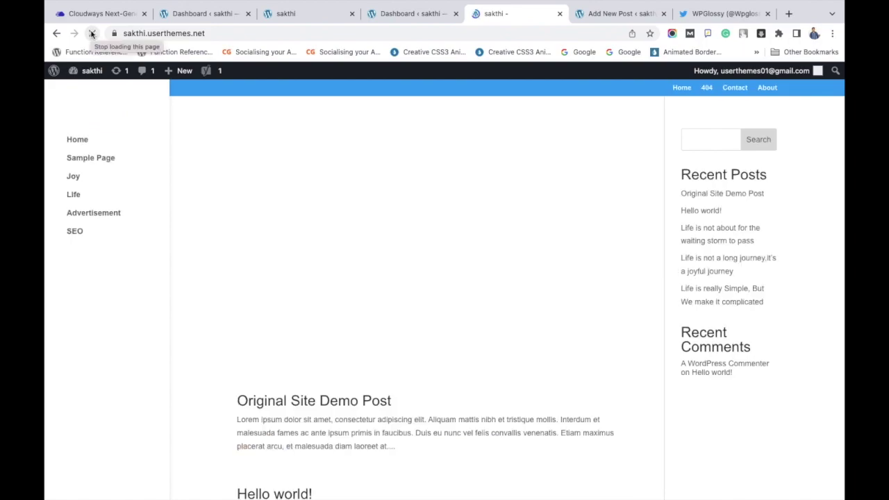
scroll(504, 310, down, 3)
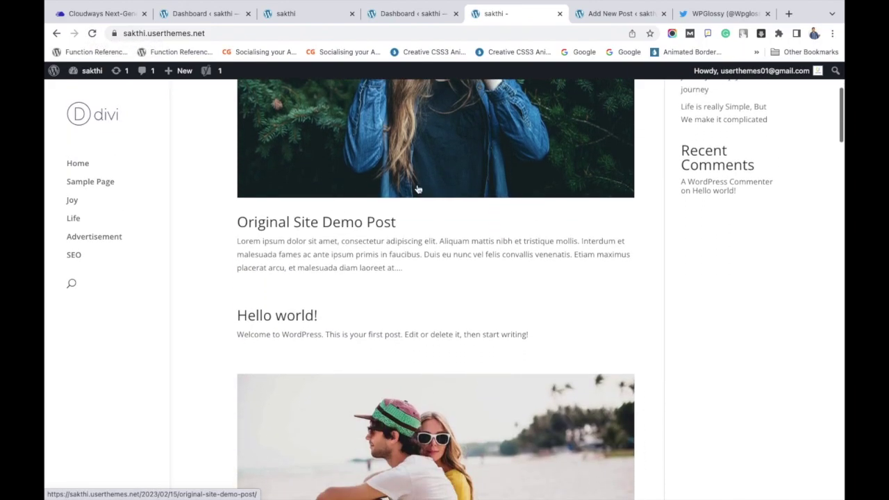
scroll(380, 240, up, 1)
scroll(380, 240, up, 1)
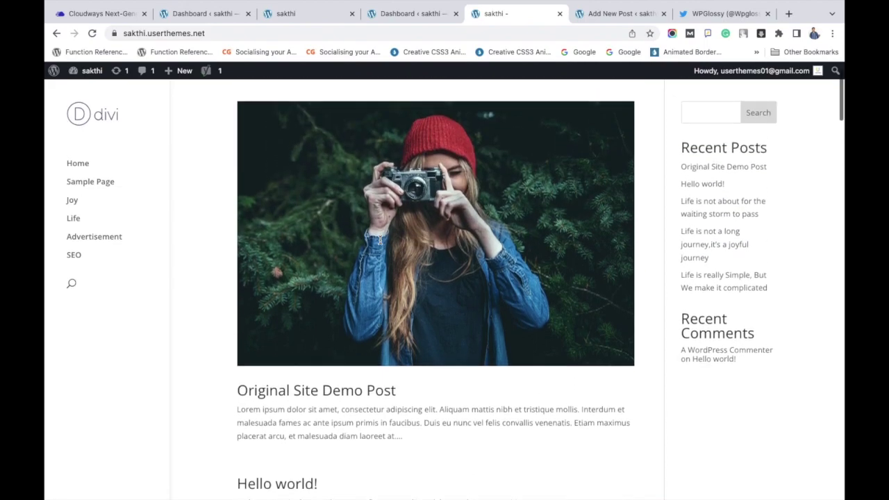
scroll(381, 243, up, 1)
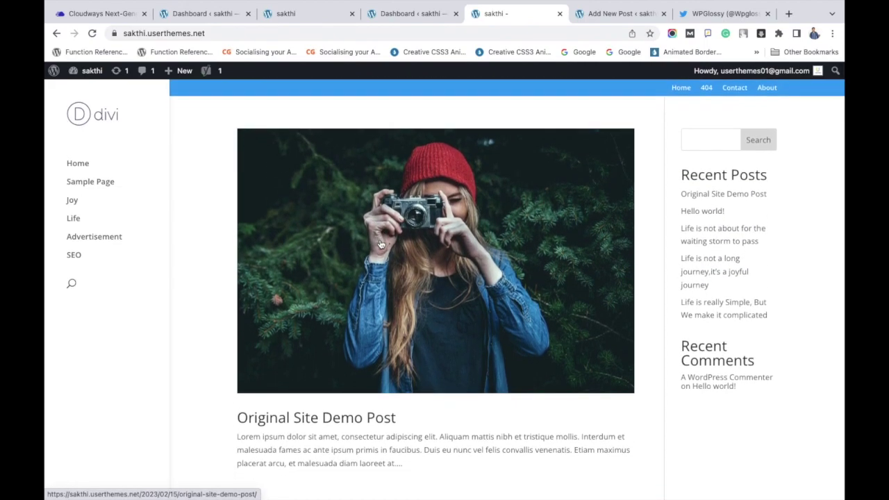
click(264, 33)
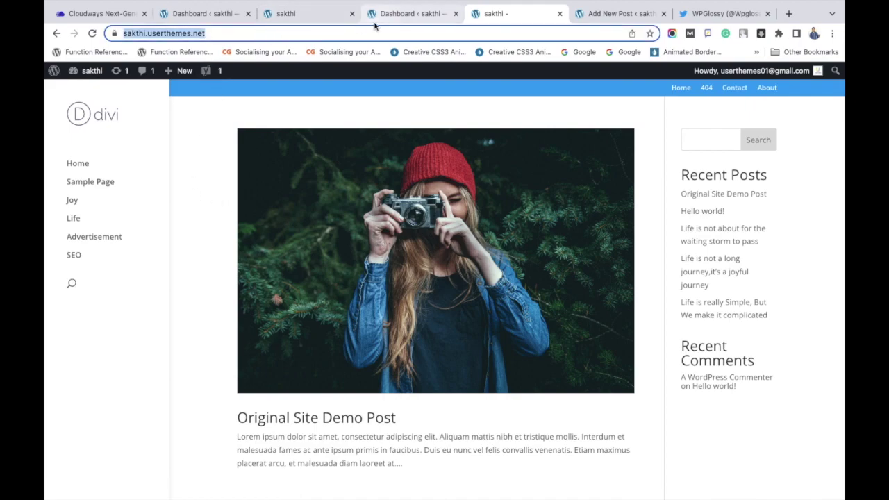
- Reload the staging site to confirm the post is missing, then return to Cloudways Staging Management
click(318, 17)
click(92, 34)
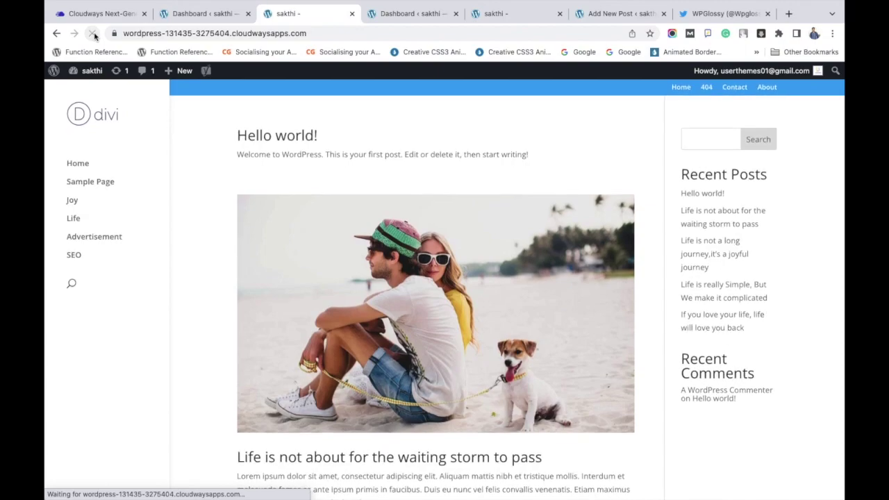
scroll(488, 222, down, 8)
scroll(488, 222, up, 8)
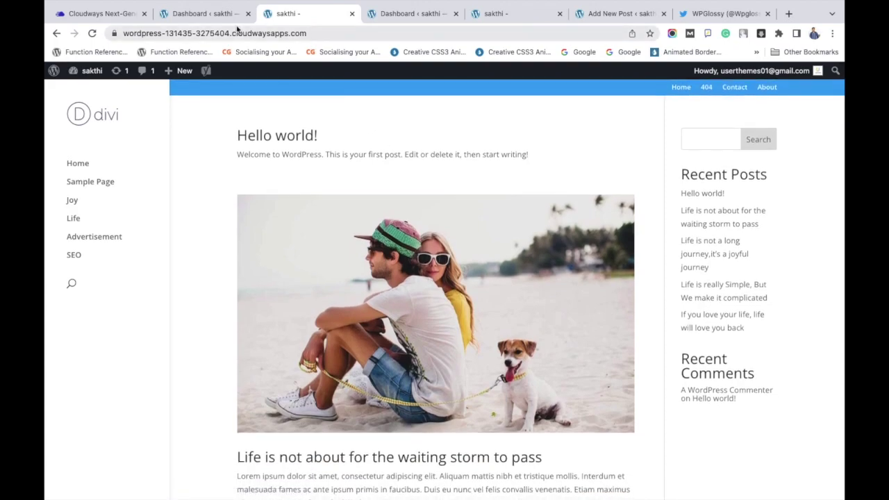
click(113, 15)
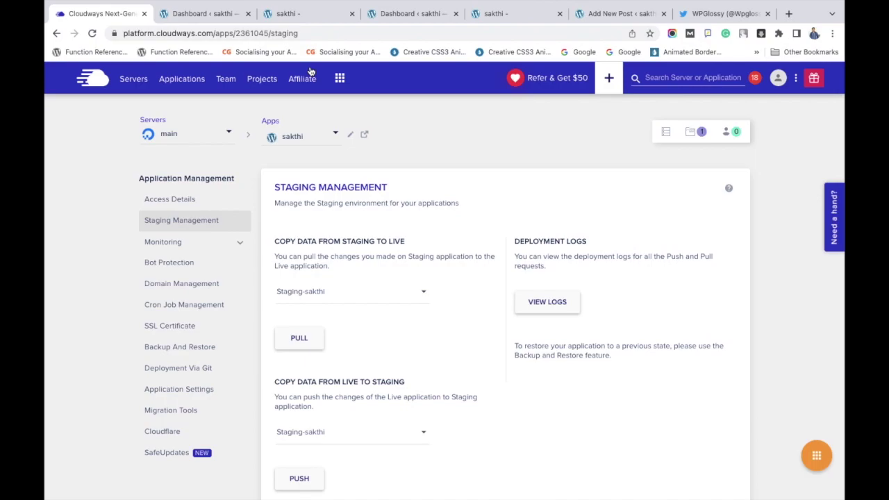
- Push live web application files and database to Staging-sakthi and confirm the deployment message
scroll(380, 217, down, 1)
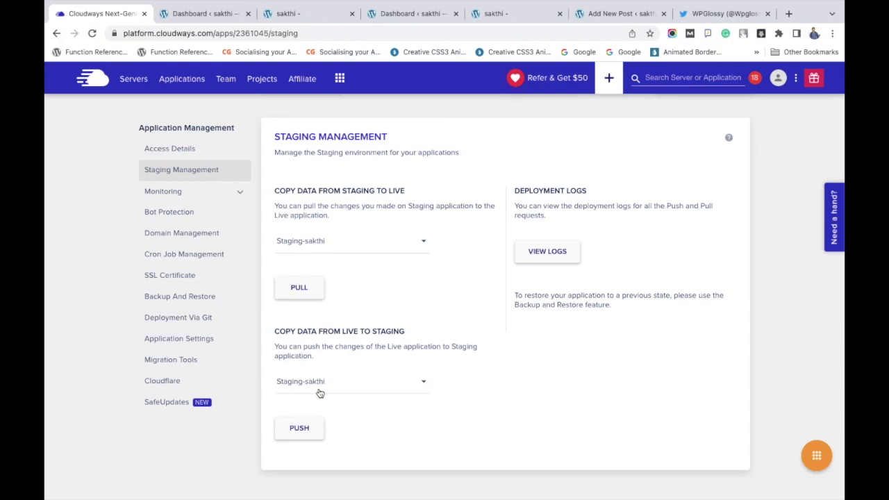
click(318, 386)
click(317, 384)
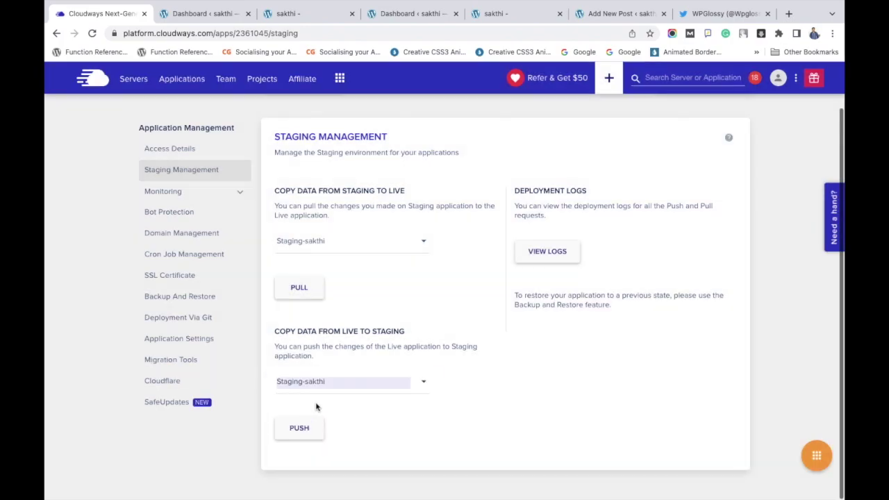
click(297, 427)
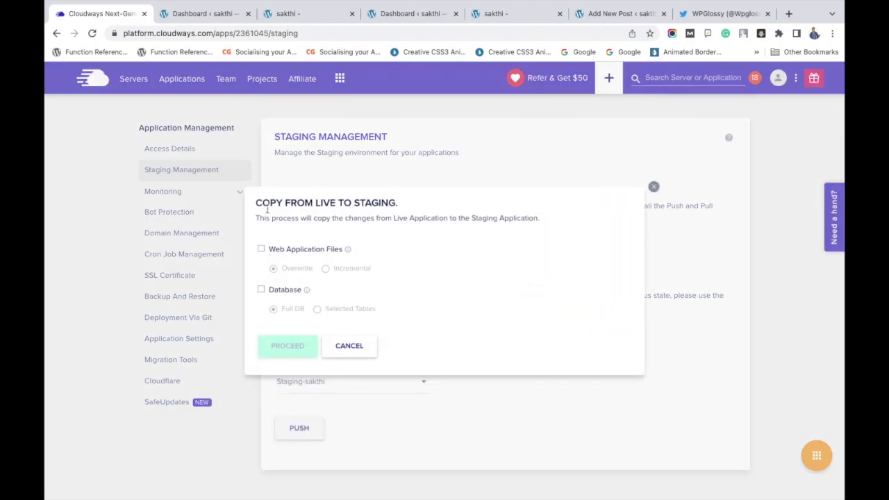
click(261, 249)
click(262, 289)
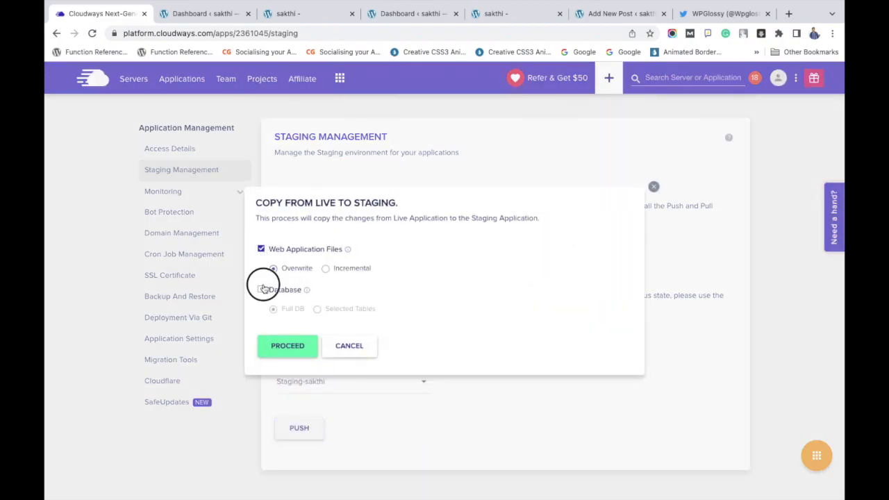
click(286, 346)
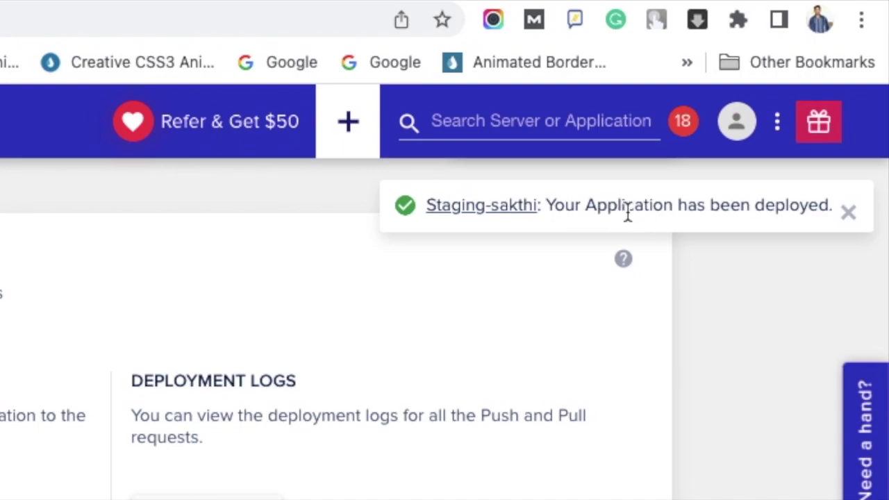
triple_click(627, 210)
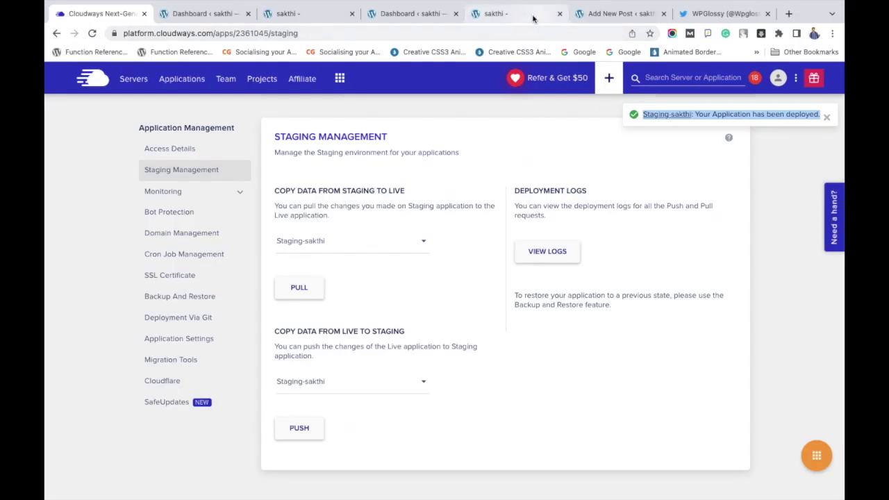
click(533, 18)
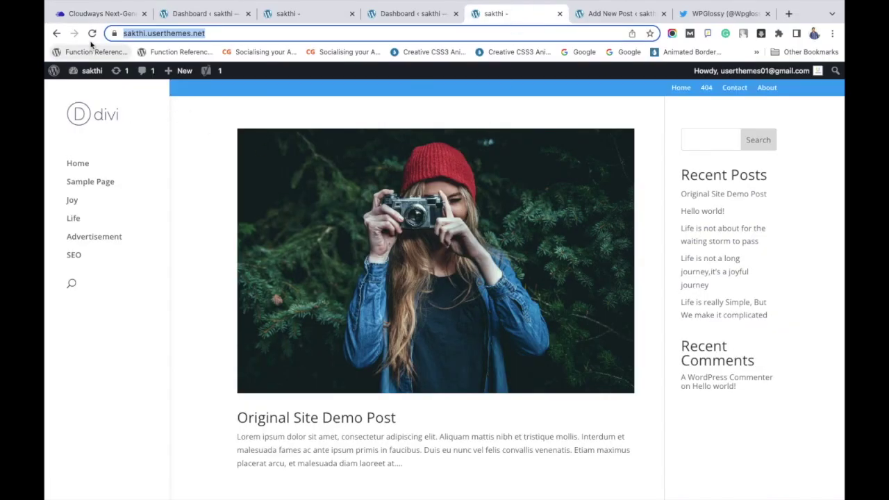
- Reload the live and staging sites and compare their post lists for 'Original Site Demo Post'
click(91, 34)
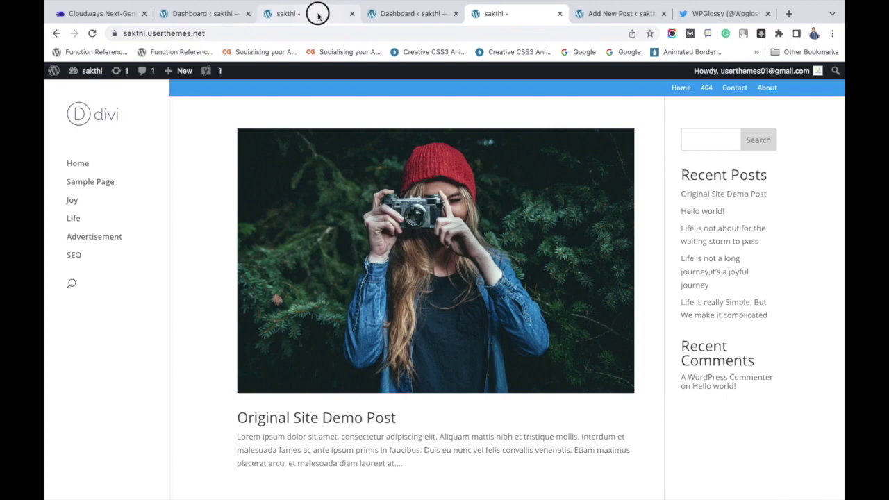
click(318, 14)
click(92, 33)
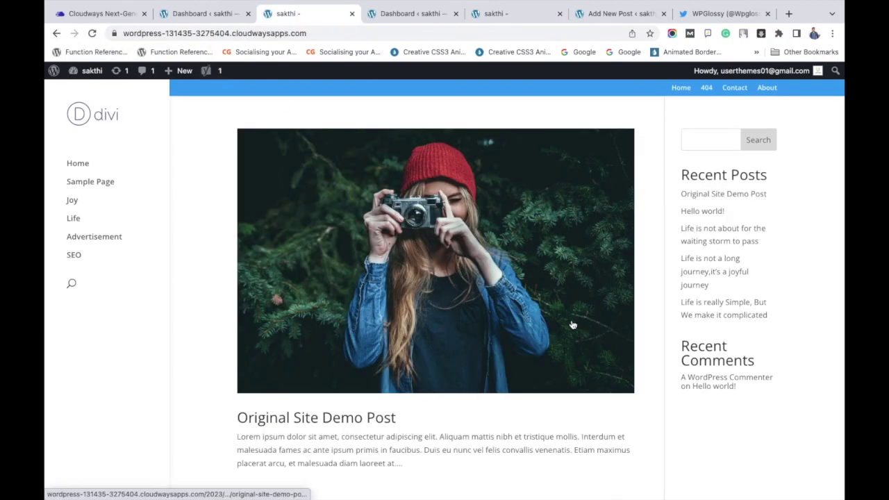
scroll(472, 324, down, 4)
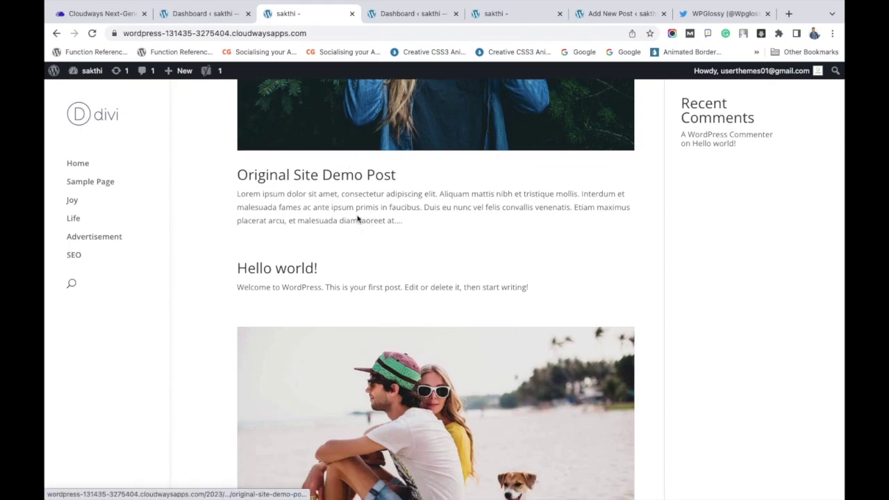
click(518, 16)
scroll(482, 233, down, 3)
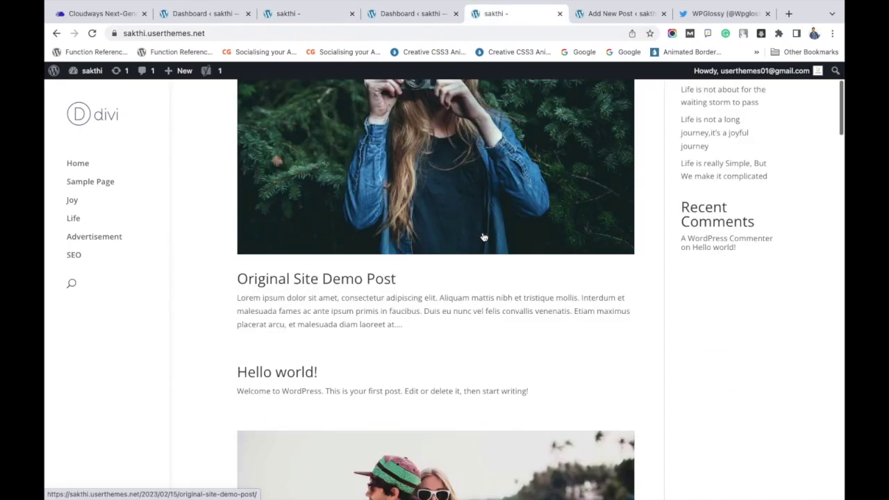
- Recheck the staging site page, then return to Cloudways Staging Management
click(254, 34)
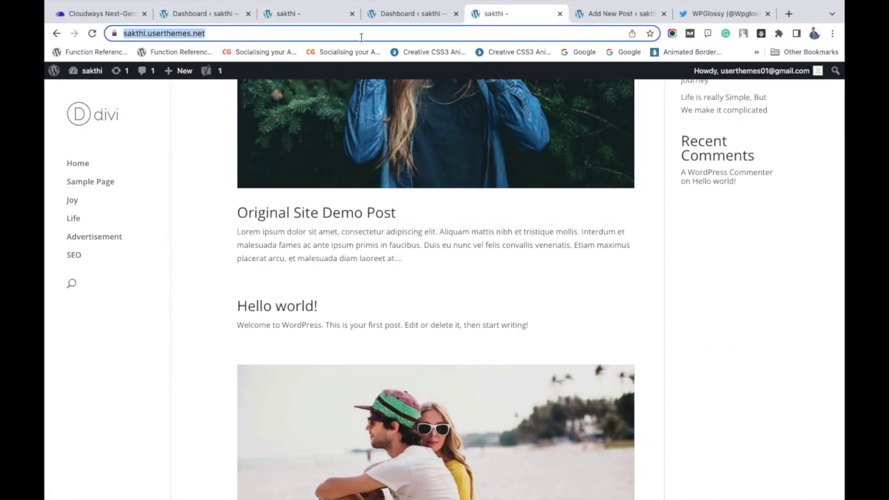
click(325, 13)
click(326, 52)
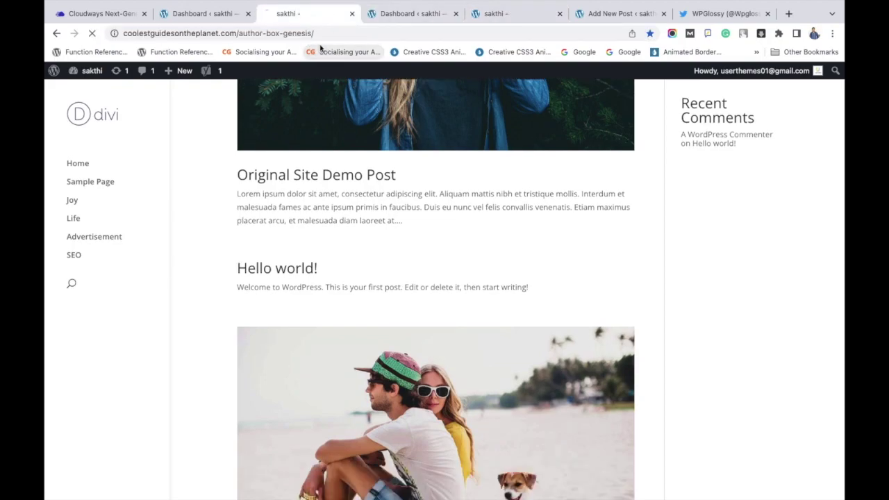
click(56, 33)
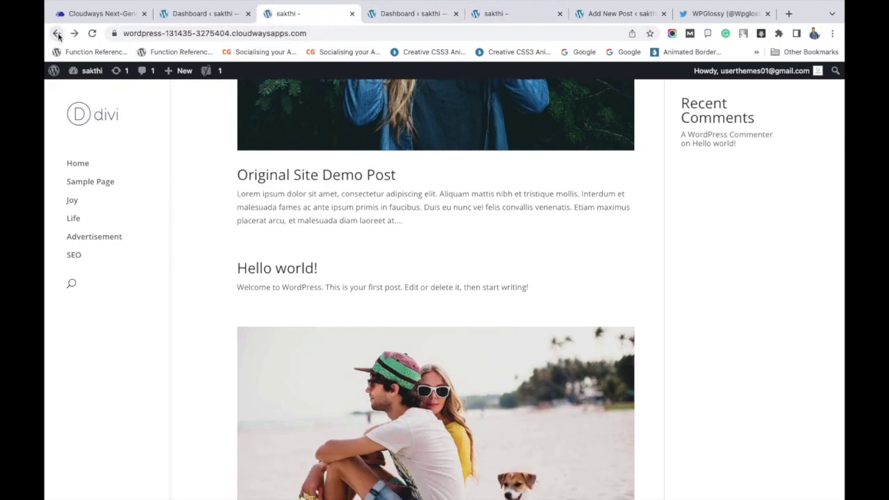
click(317, 34)
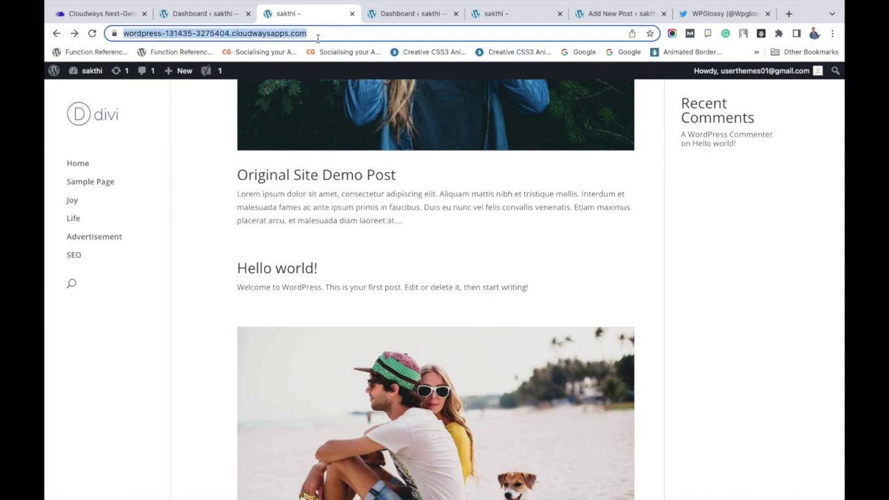
click(111, 14)
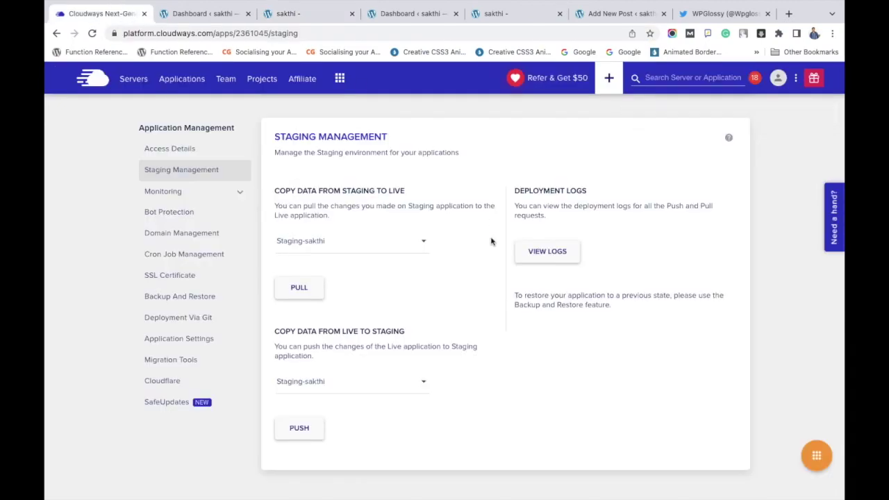
- Check the Cloudways deployment logs confirming the successful push to Staging-sakthi, then return to the staging site
click(564, 256)
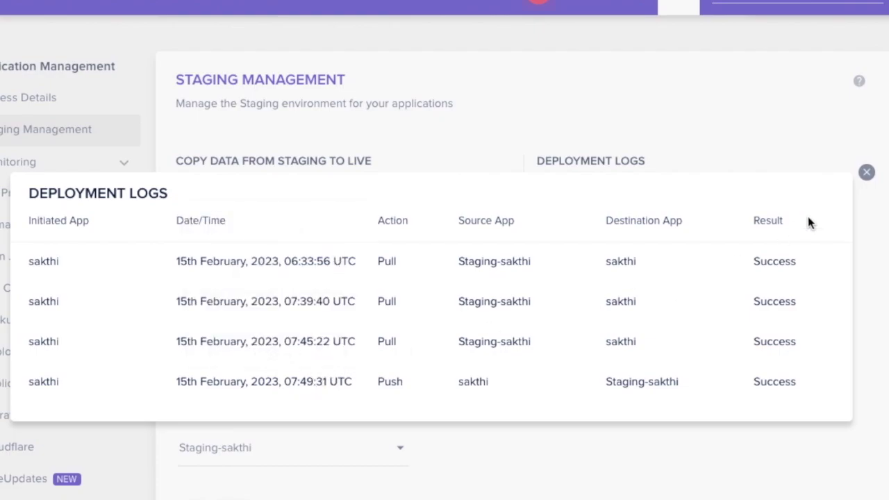
click(866, 173)
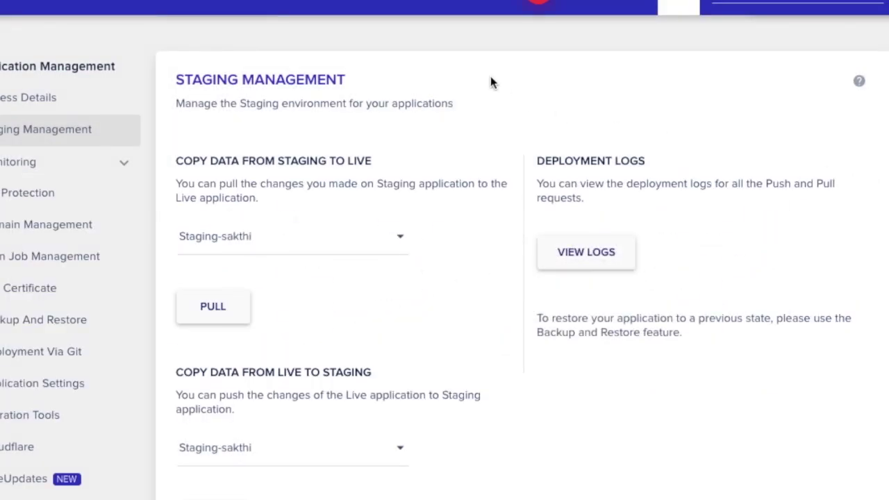
click(325, 14)
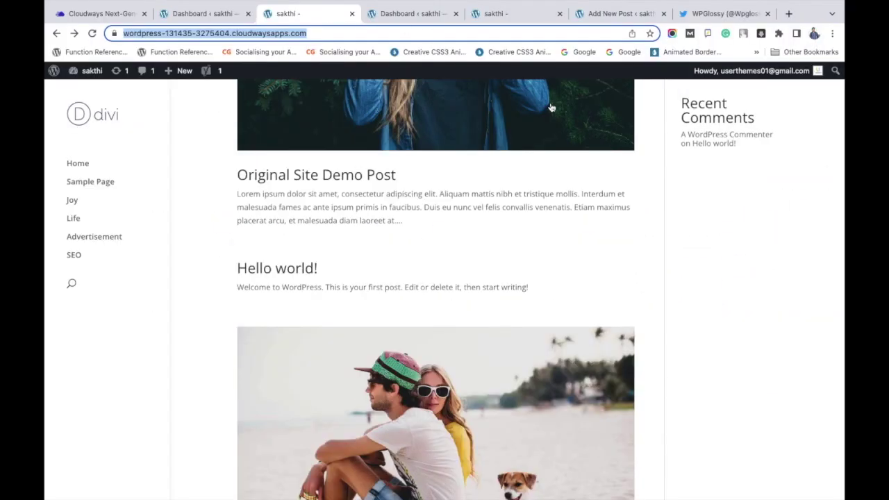
- Reload the staging site, close the spare Dashboard tab, and switch to the live site at sakthi.userthemes.net
key(Return)
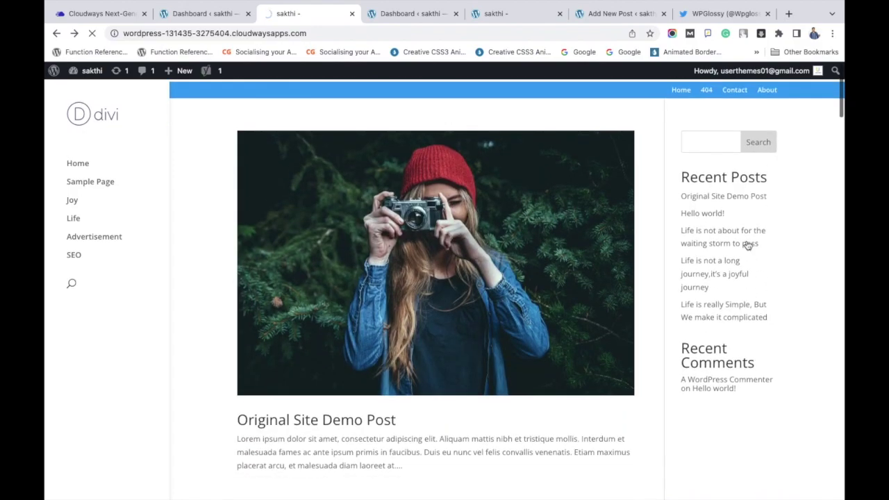
click(456, 13)
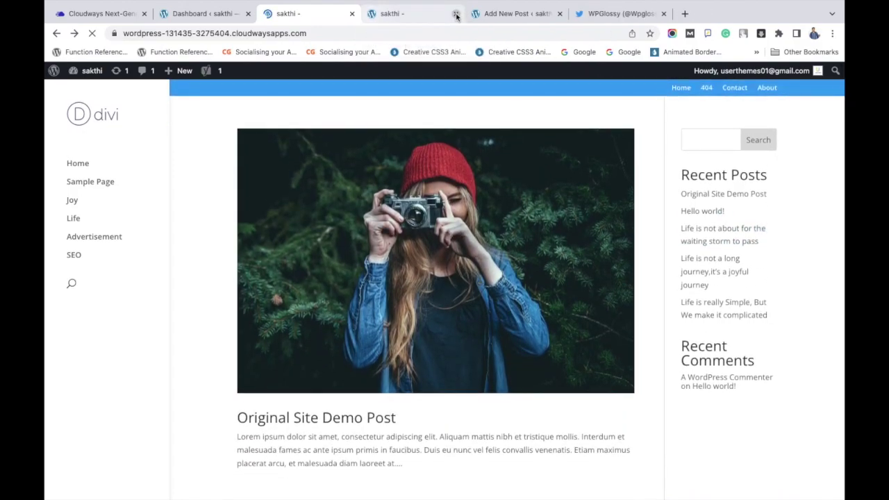
click(421, 15)
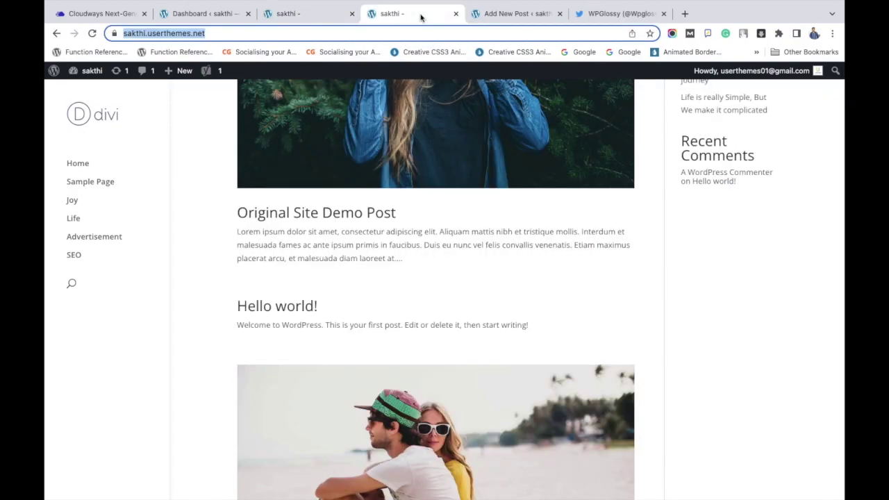
mouse_move(467, 4)
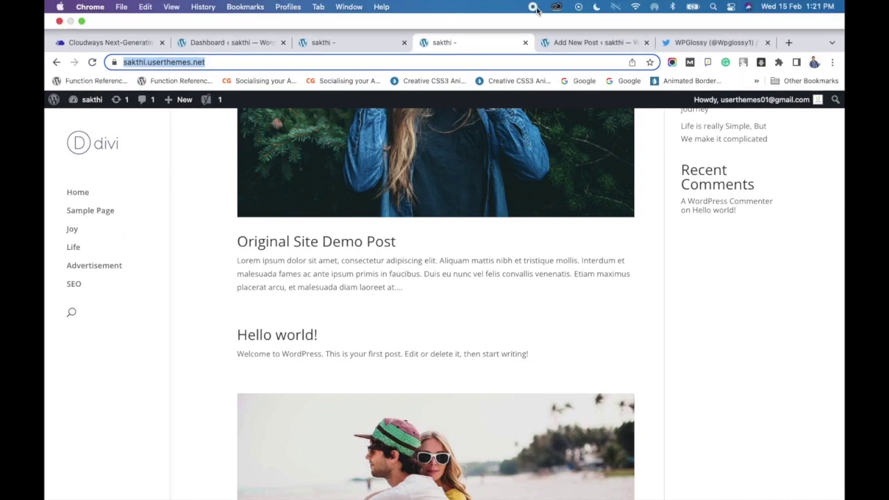